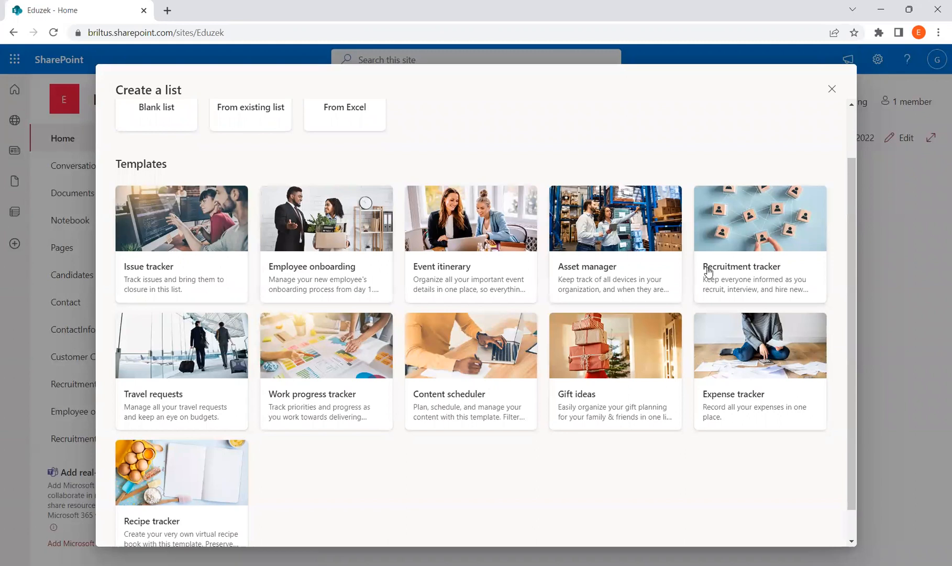
Step: Preview the Recruitment tracker template in the Create a list templates gallery
left_click(752, 248)
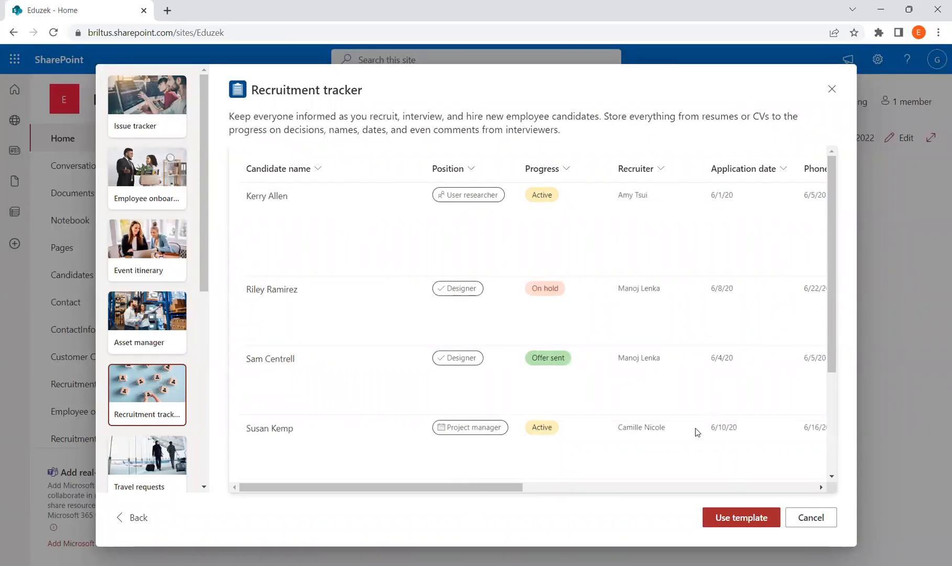
Step: Use the Recruitment tracker template and append 'Information' to the list name
left_click_drag(494, 487, 393, 471)
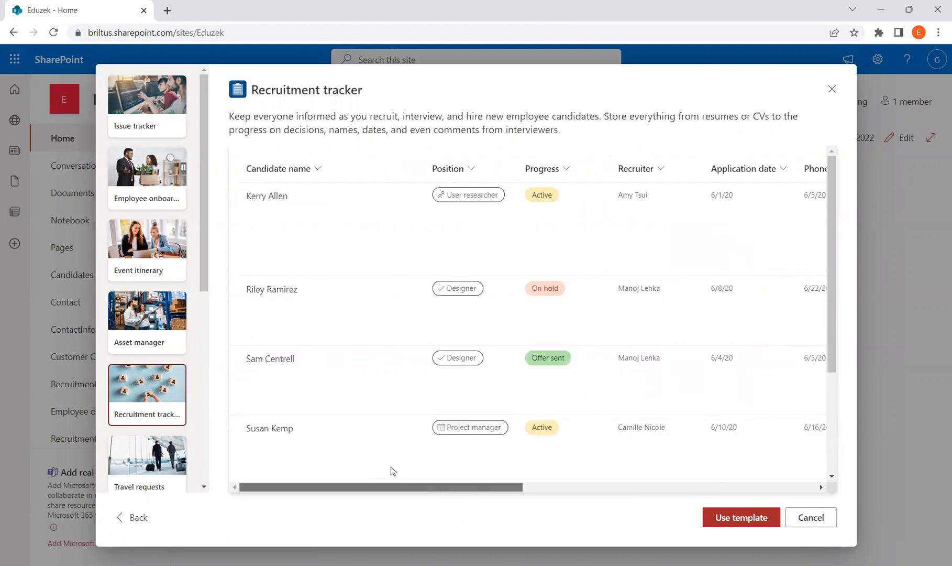
left_click(737, 518)
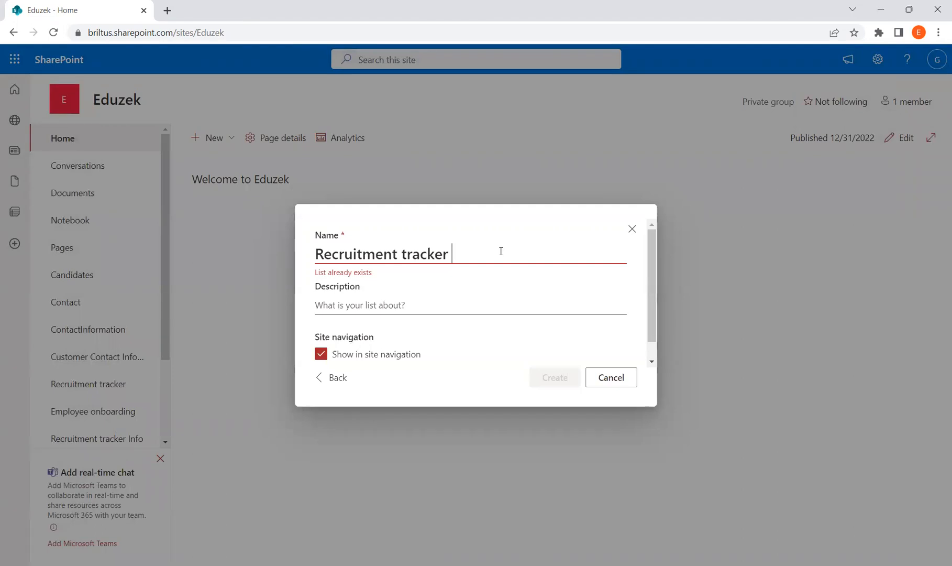
type("Information")
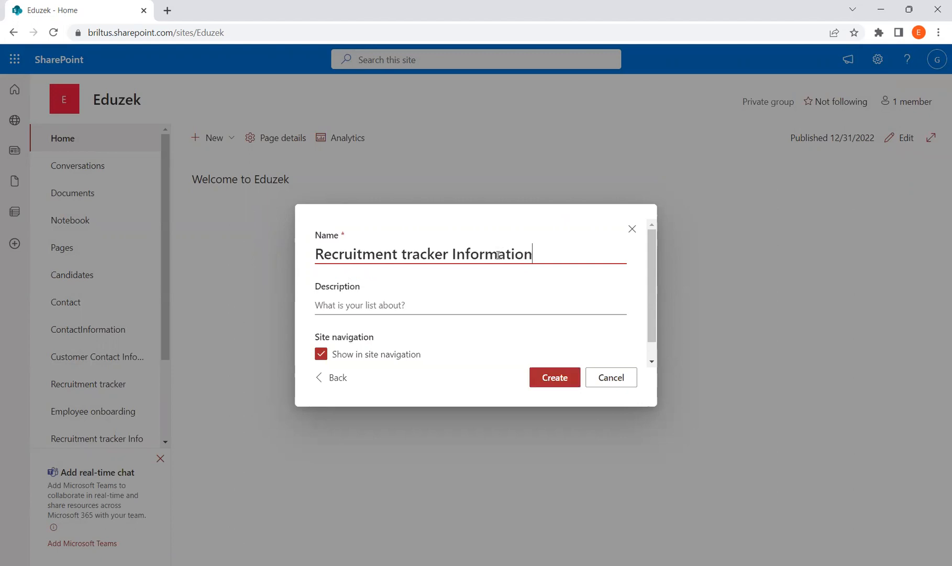
Step: Confirm the name 'Recruitment tracker Information' and create the list with its candidate columns
left_click_drag(537, 258, 286, 265)
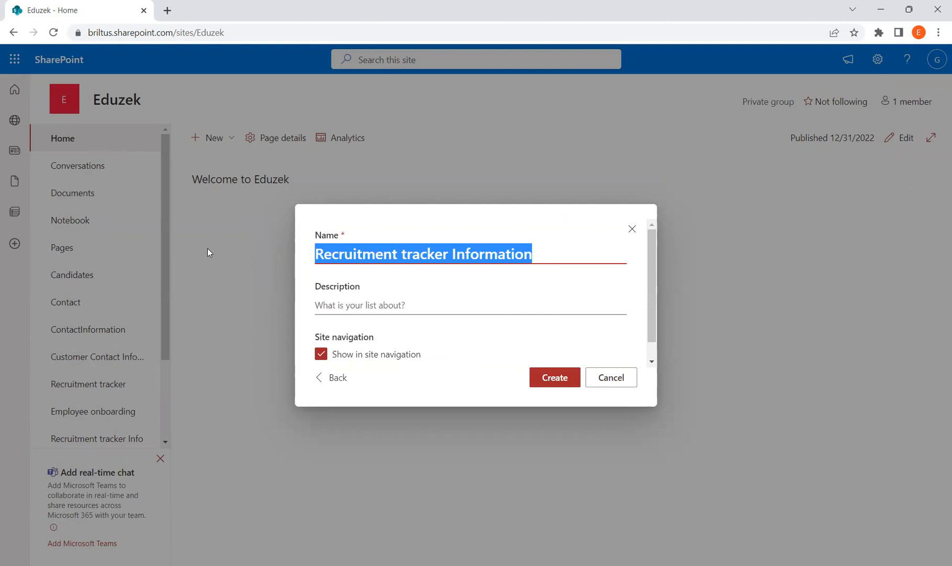
left_click(550, 379)
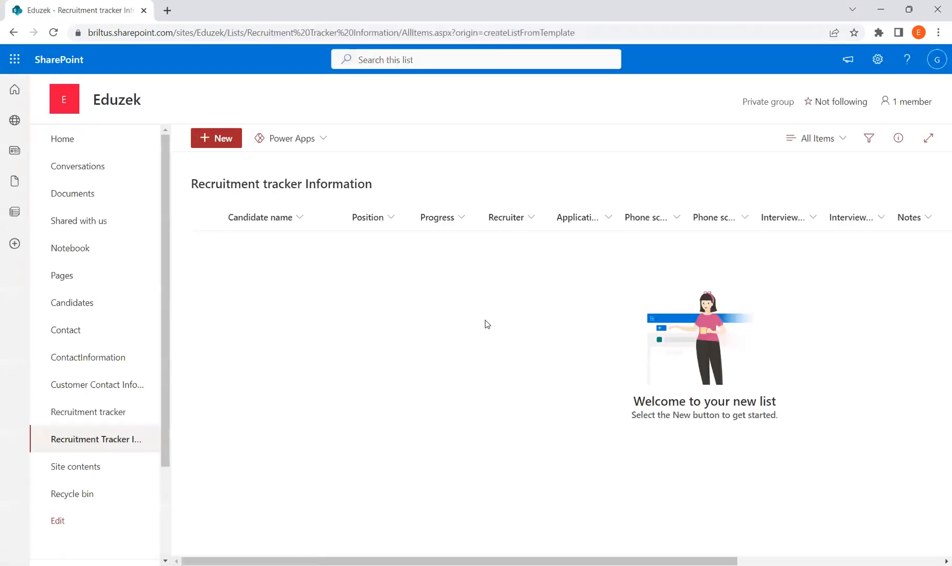
Step: Start a new item with the candidate's name, position Project manager, progress New application
left_click_drag(338, 560, 319, 535)
left_click(227, 146)
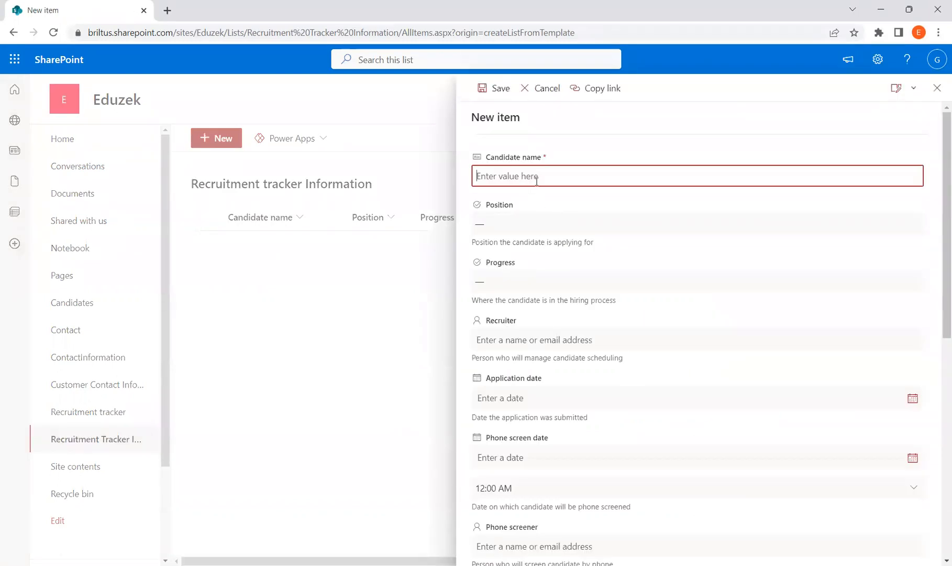
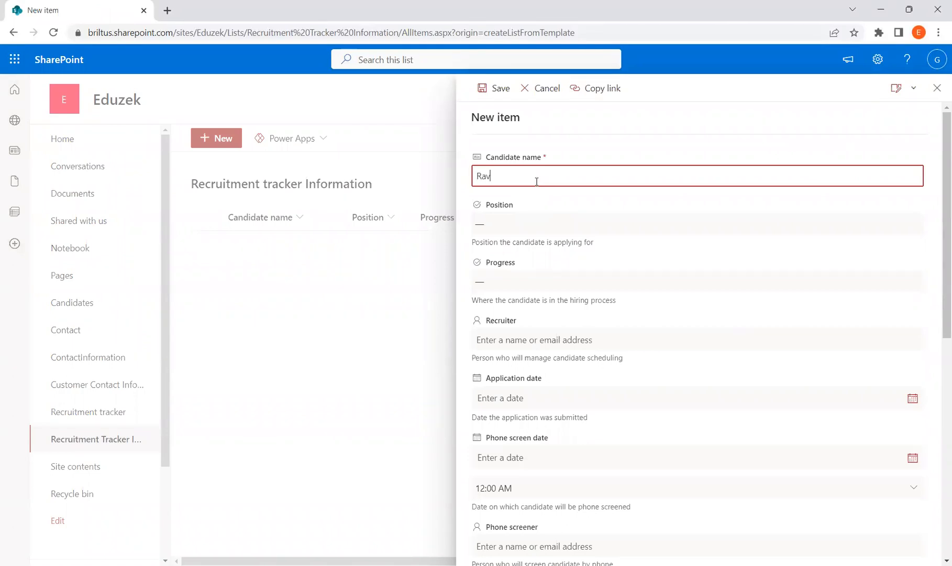
left_click(531, 223)
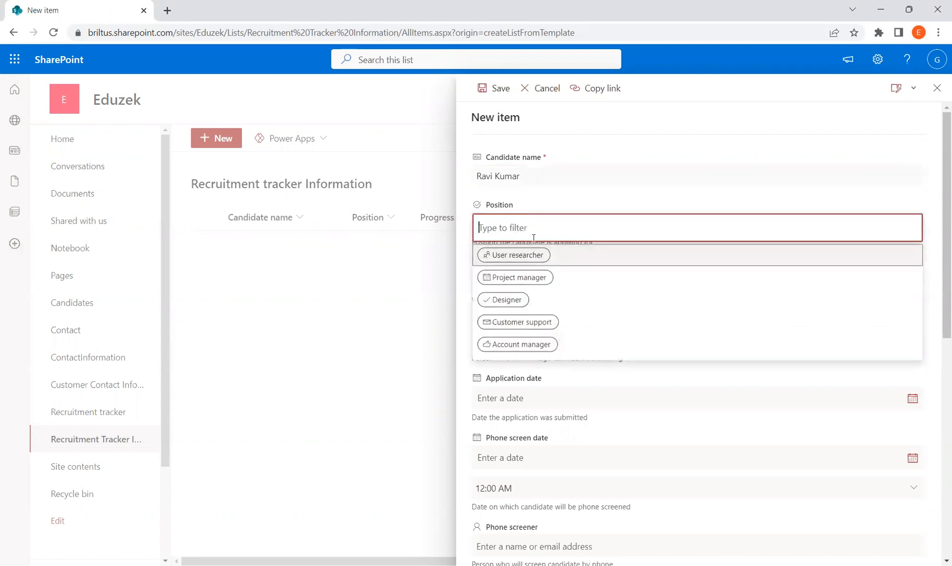
left_click(539, 278)
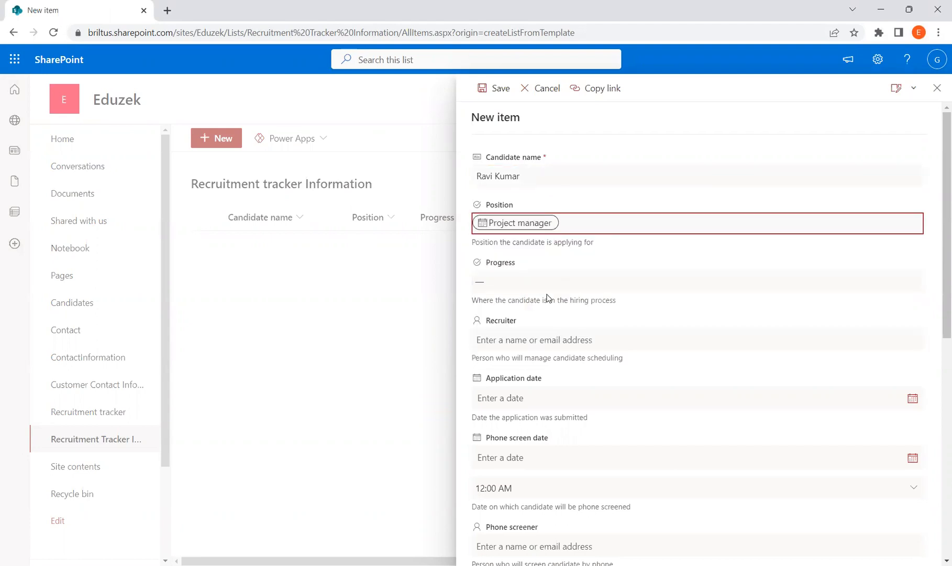
left_click(534, 284)
left_click(535, 312)
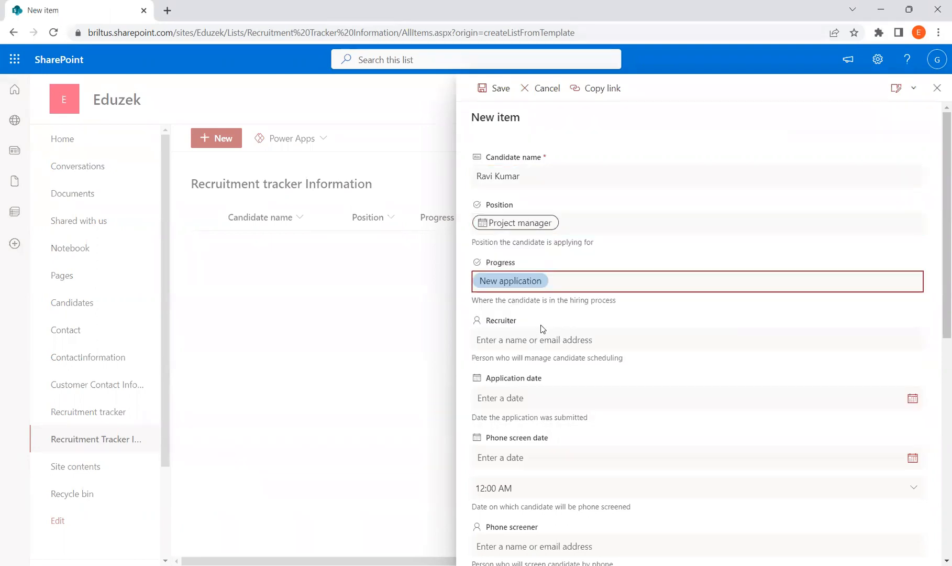
Step: Set the application date to 1/22/2023 and save the candidate item
scroll(591, 368, "down", 1)
scroll(591, 368, "down", 2)
left_click(912, 274)
left_click(479, 375)
scroll(676, 355, "down", 2)
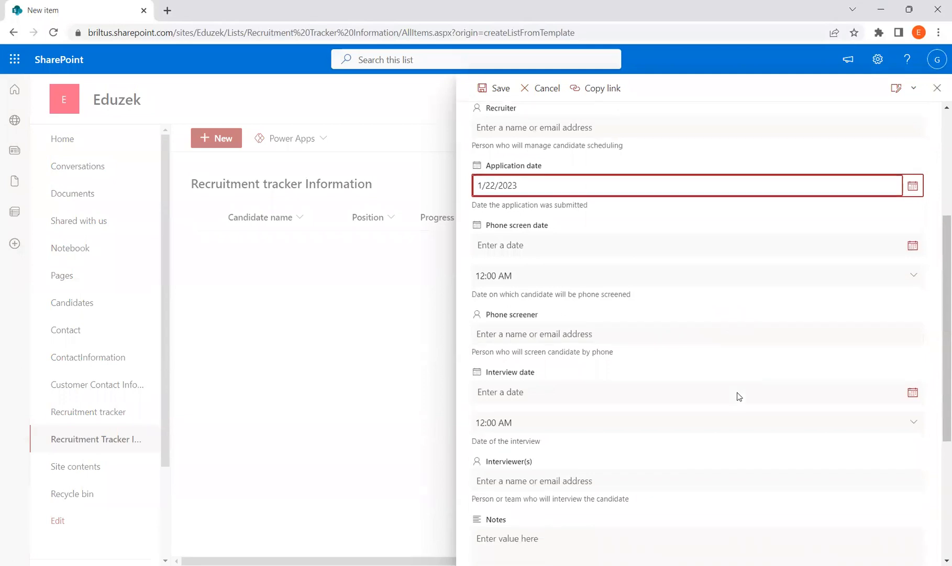
scroll(739, 397, "down", 5)
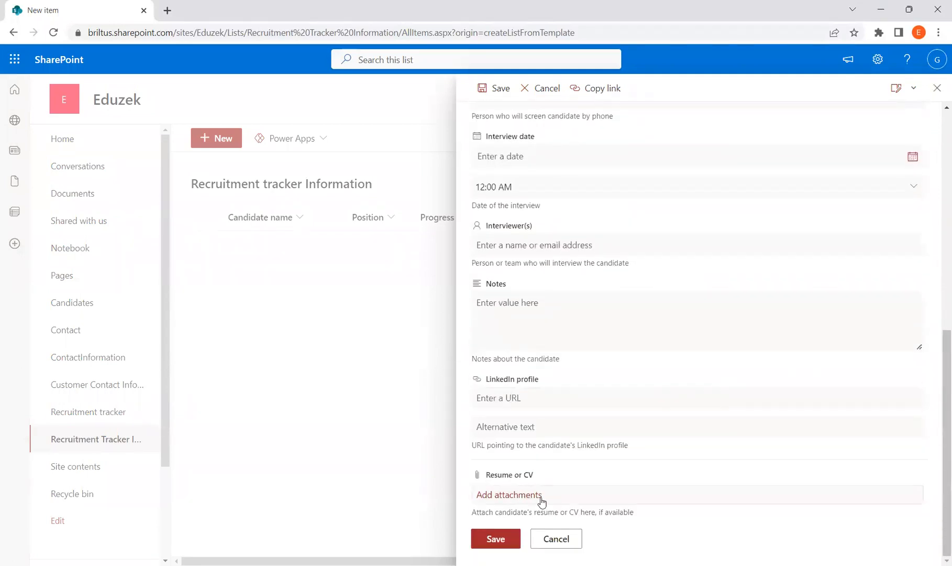
left_click(510, 540)
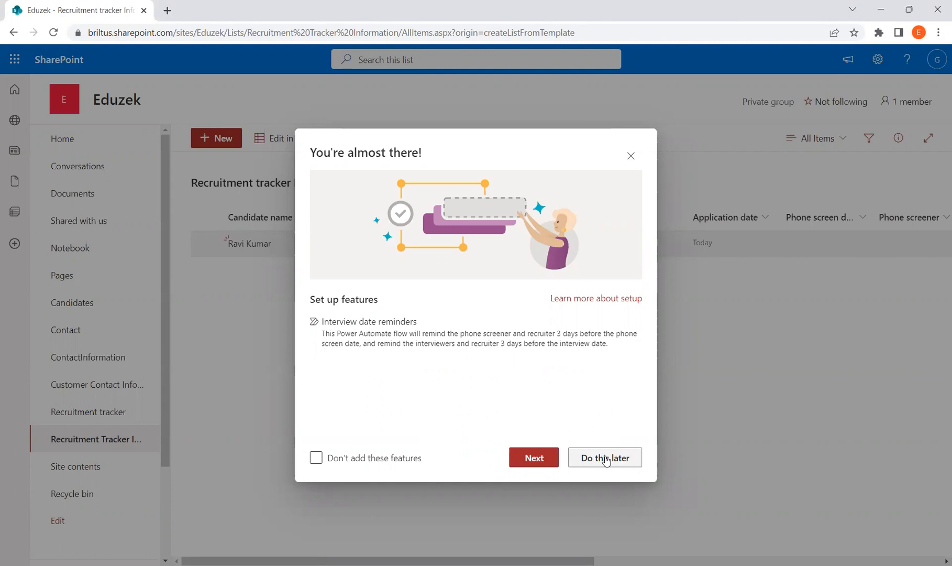
Step: Postpone the interview reminder setup and bring up the Settings panel
left_click(606, 461)
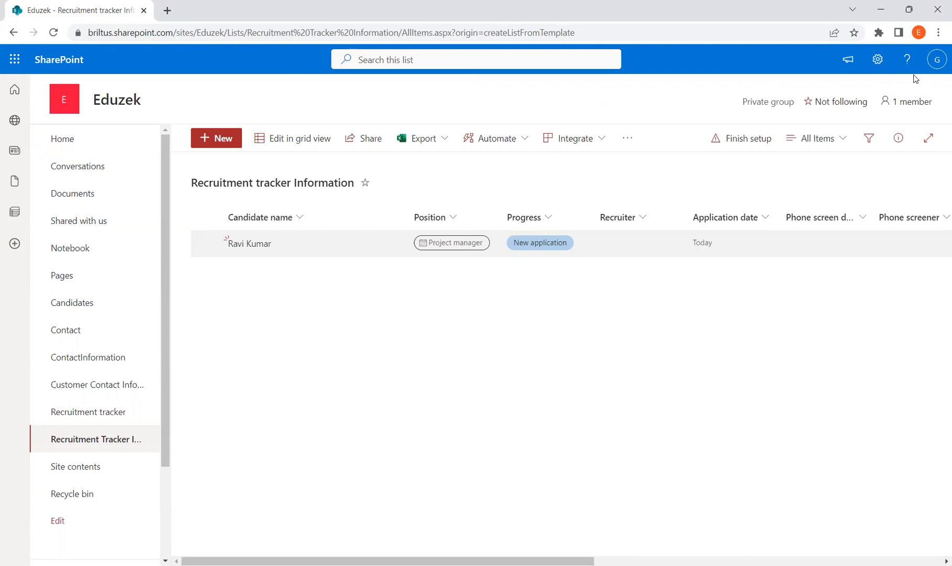
left_click(878, 60)
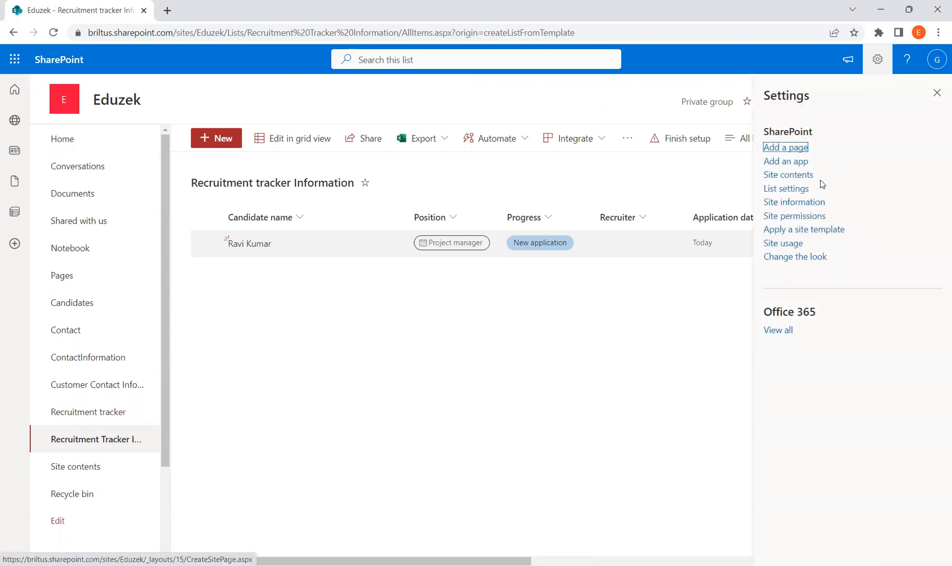
left_click(792, 189)
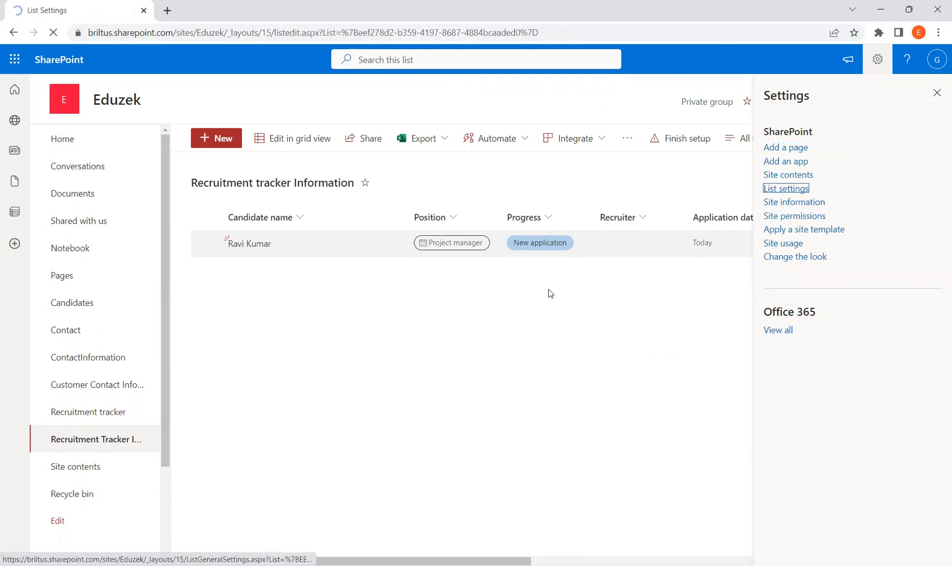
scroll(505, 356, "down", 4)
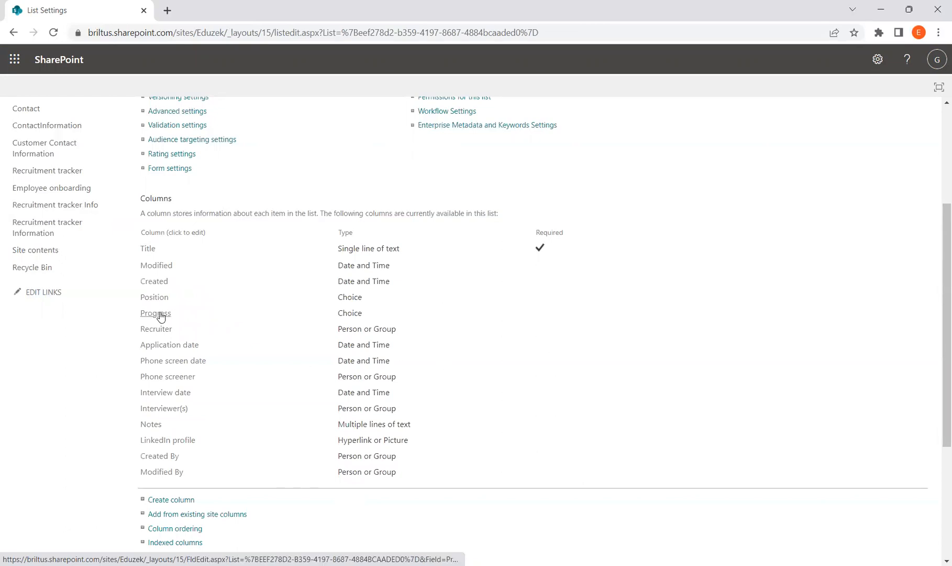
scroll(497, 349, "up", 4)
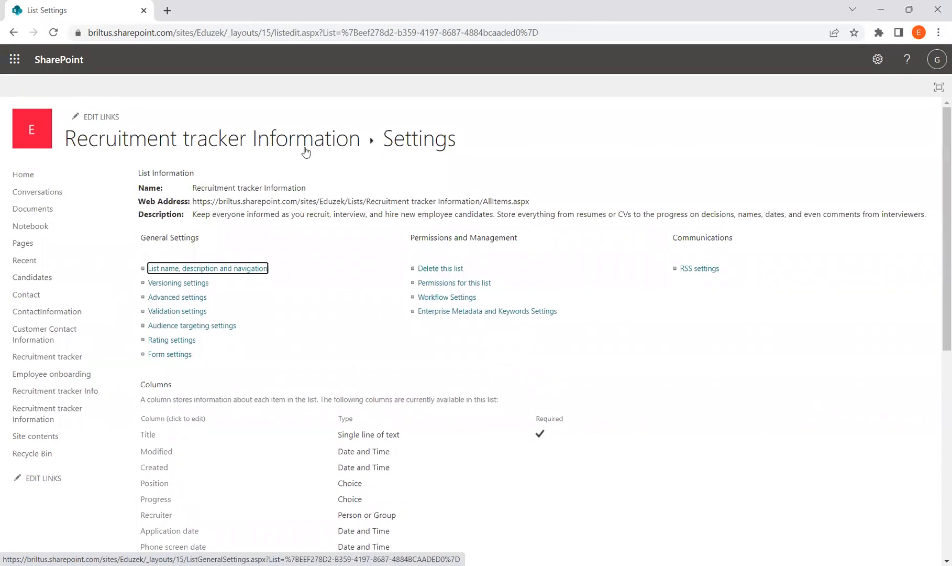
left_click(268, 143)
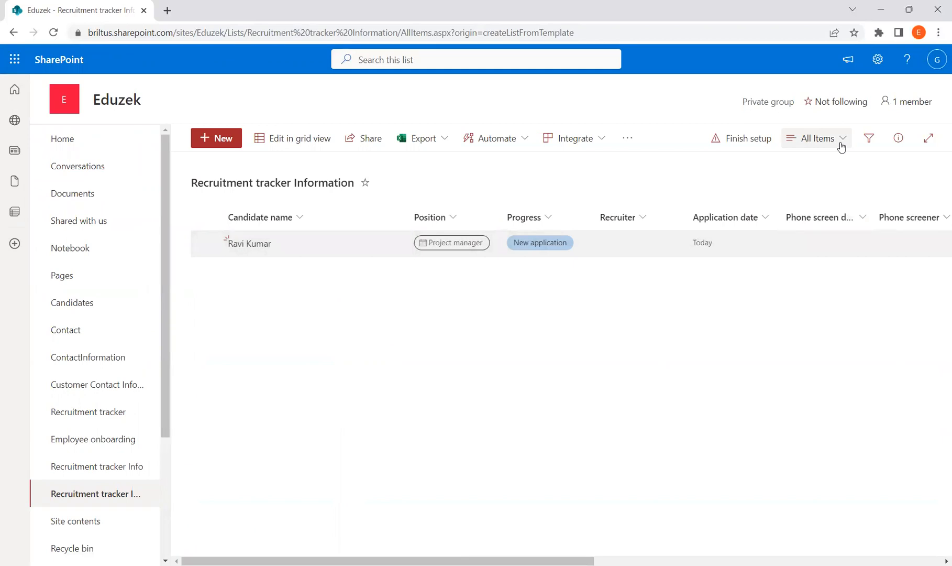
left_click(841, 147)
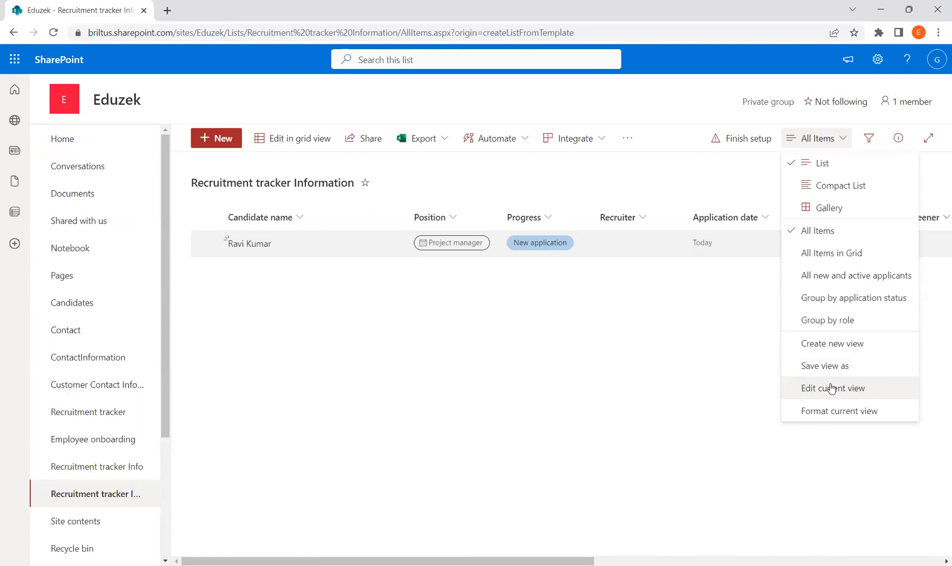
Step: Open Edit View for the All Items view and look through its column checkboxes
left_click(838, 392)
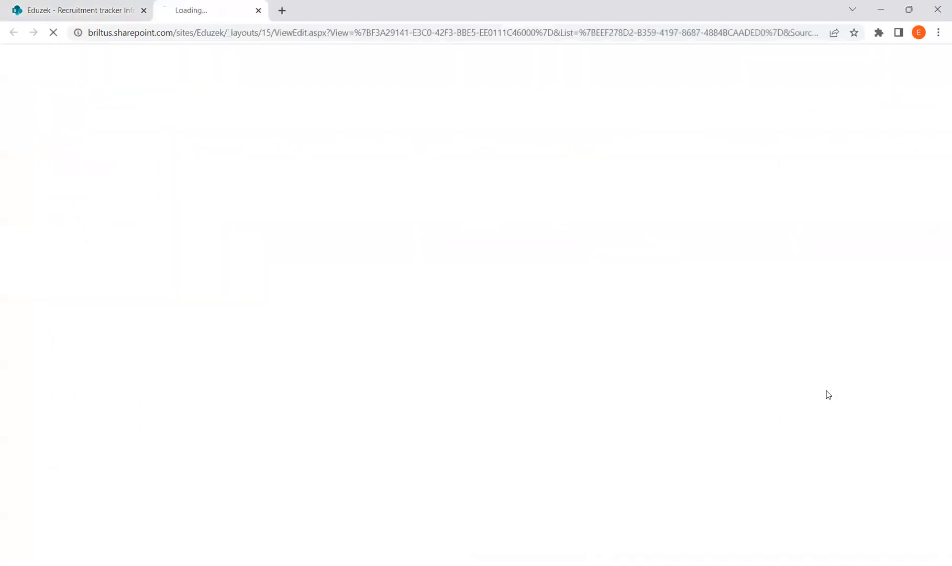
scroll(741, 358, "down", 3)
scroll(937, 235, "down", 4)
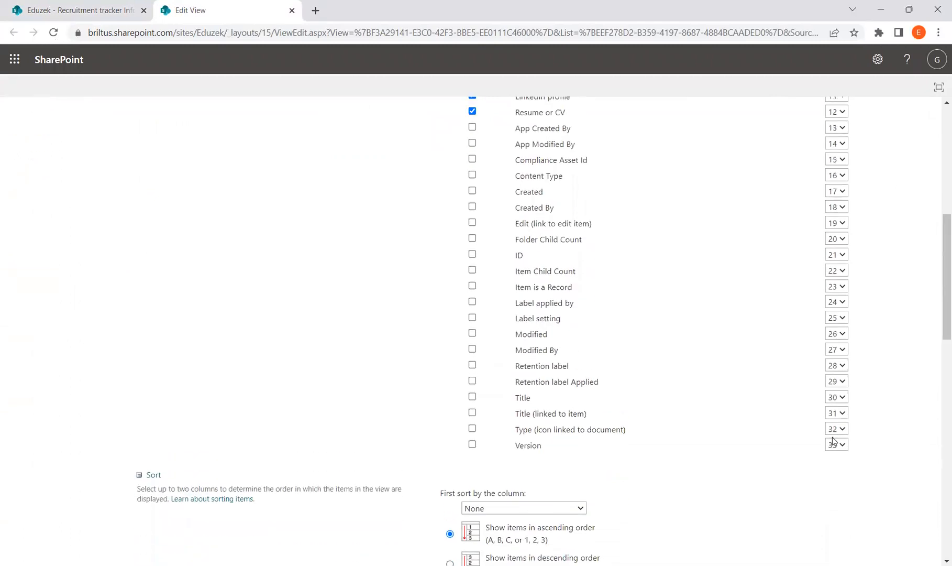
left_click_drag(937, 327, 937, 301)
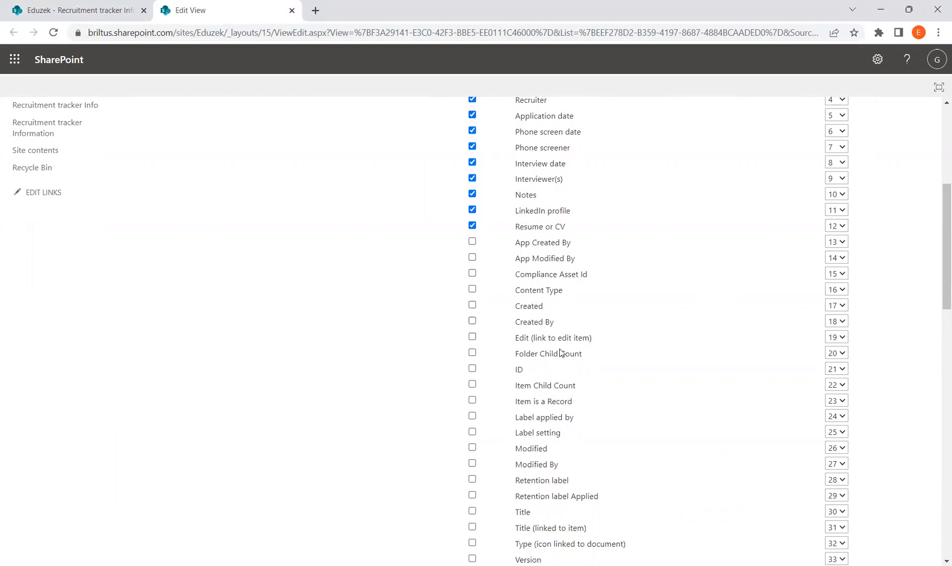
scroll(573, 378, "down", 1)
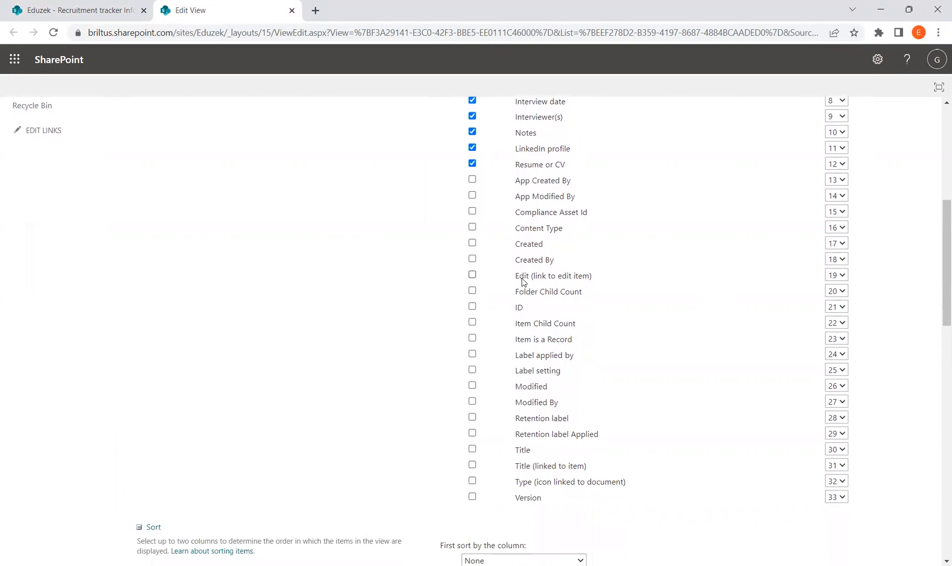
scroll(633, 330, "up", 1)
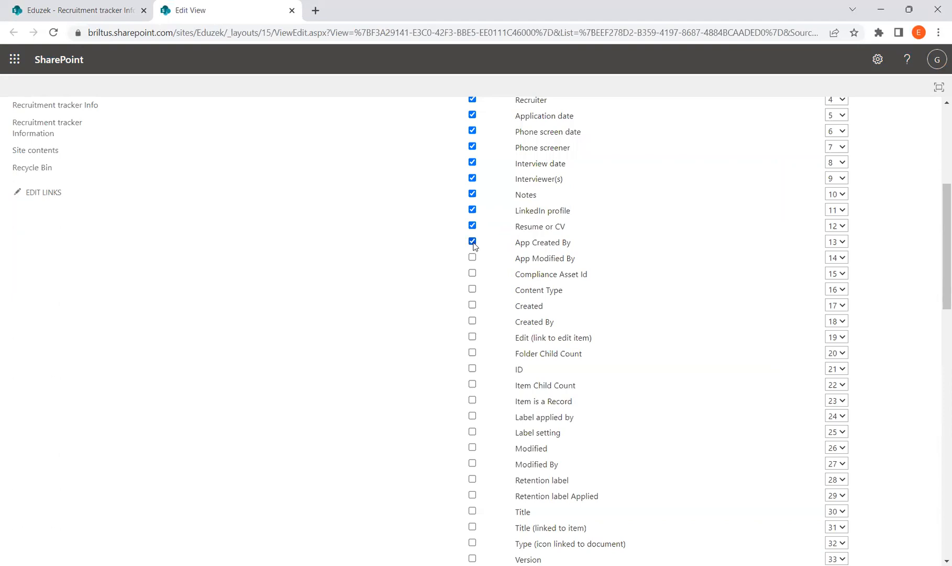
Step: Include App Created By and leave Created and Created By unchecked
left_click(472, 242)
left_click(473, 305)
left_click(472, 322)
scroll(488, 502, "down", 1)
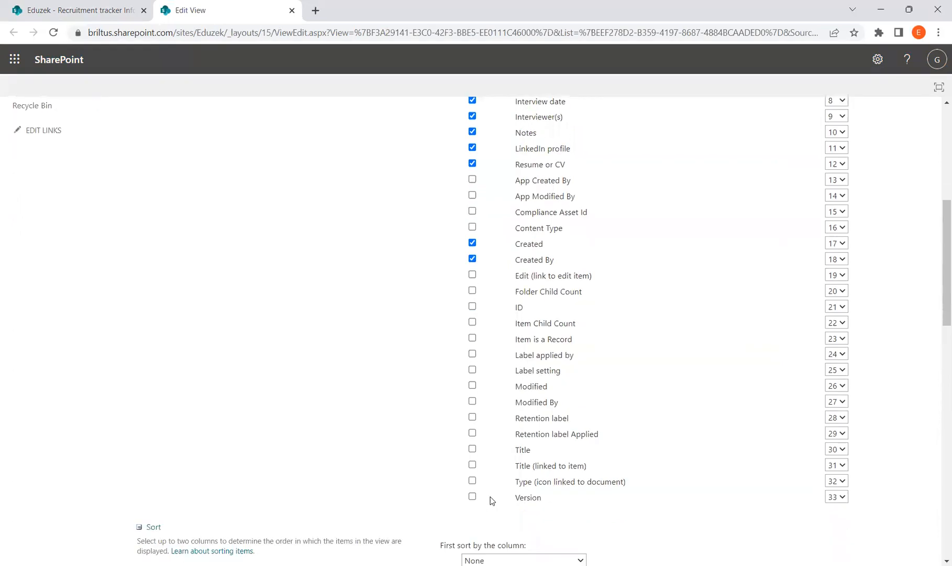
scroll(477, 419, "up", 1)
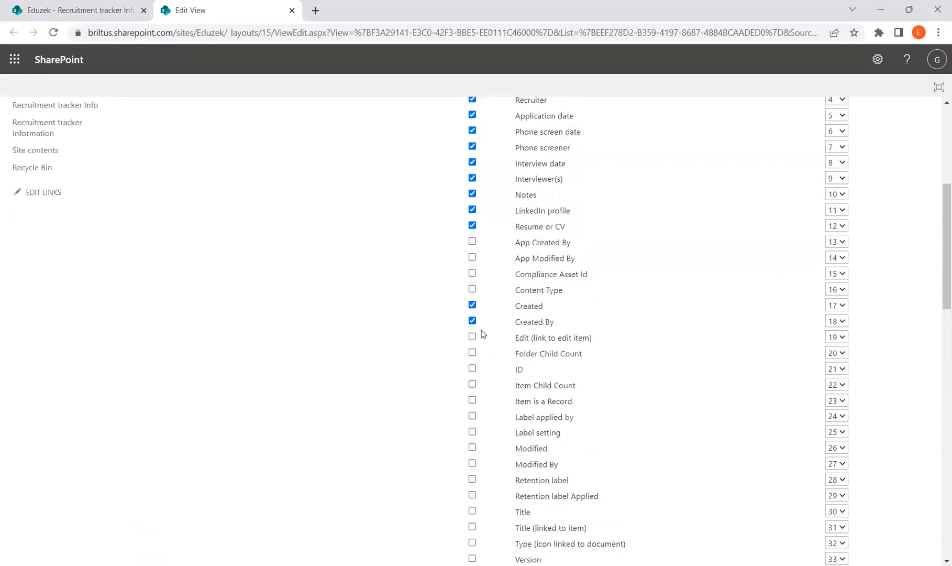
left_click(473, 306)
left_click(473, 321)
Step: Add the App Modified By column and save the All Items view
left_click_drag(937, 281, 928, 239)
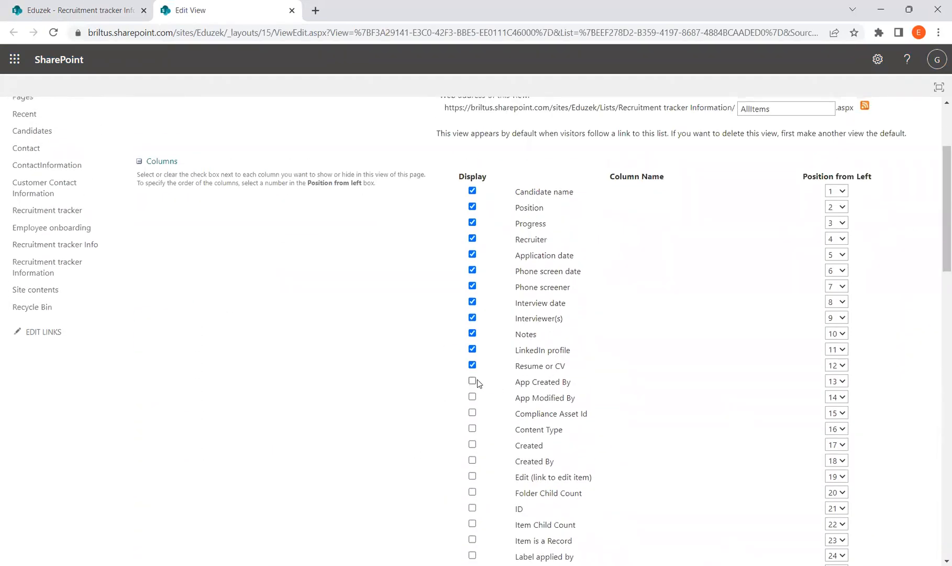
left_click(473, 397)
scroll(936, 369, "down", 10)
scroll(868, 447, "down", 7)
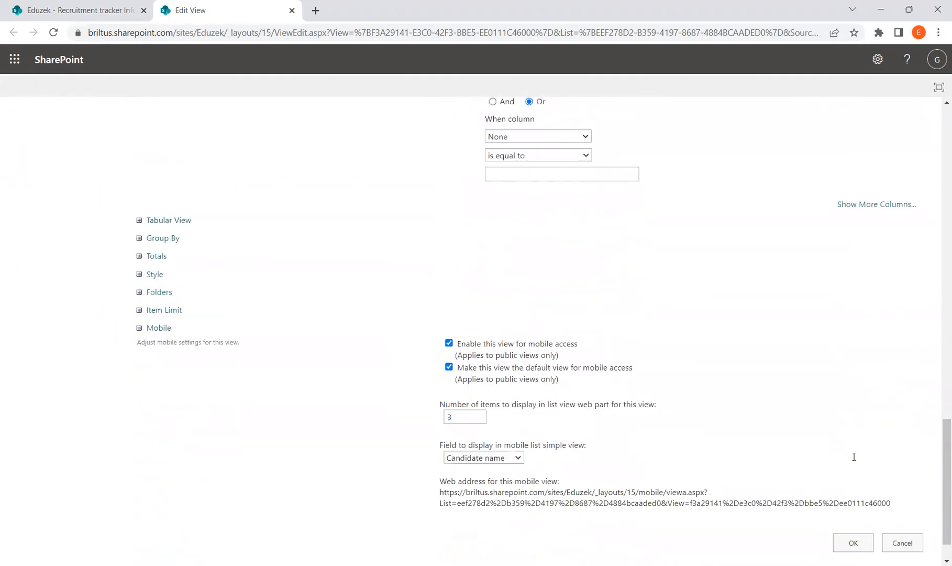
left_click(852, 498)
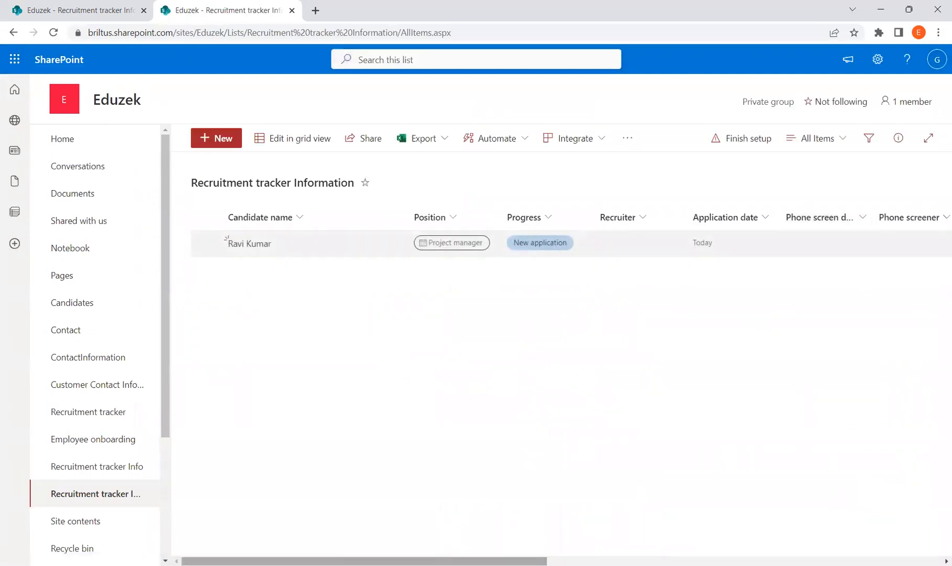
Step: Scroll across the list to check App Created By and App Modified By after Resume or CV
left_click_drag(545, 560, 940, 560)
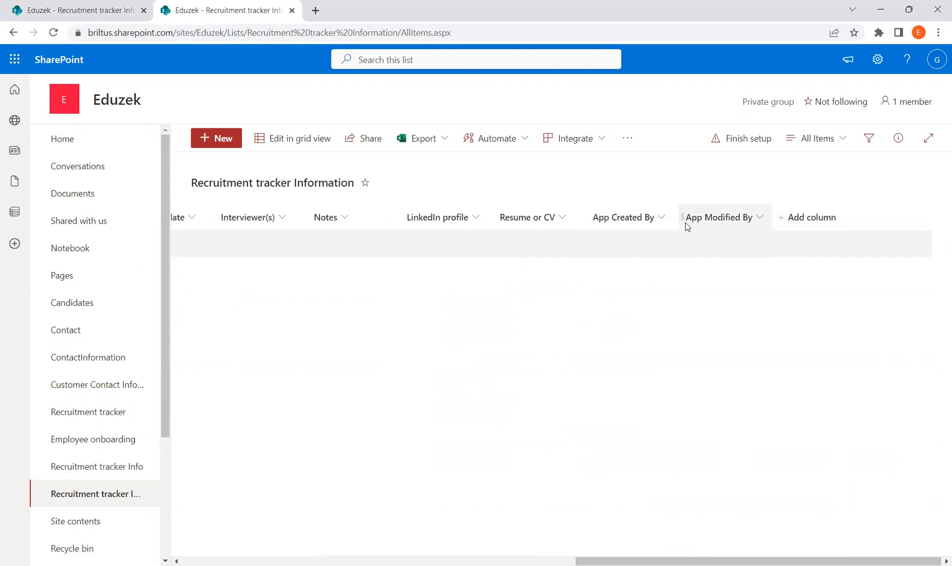
left_click_drag(691, 560, 308, 504)
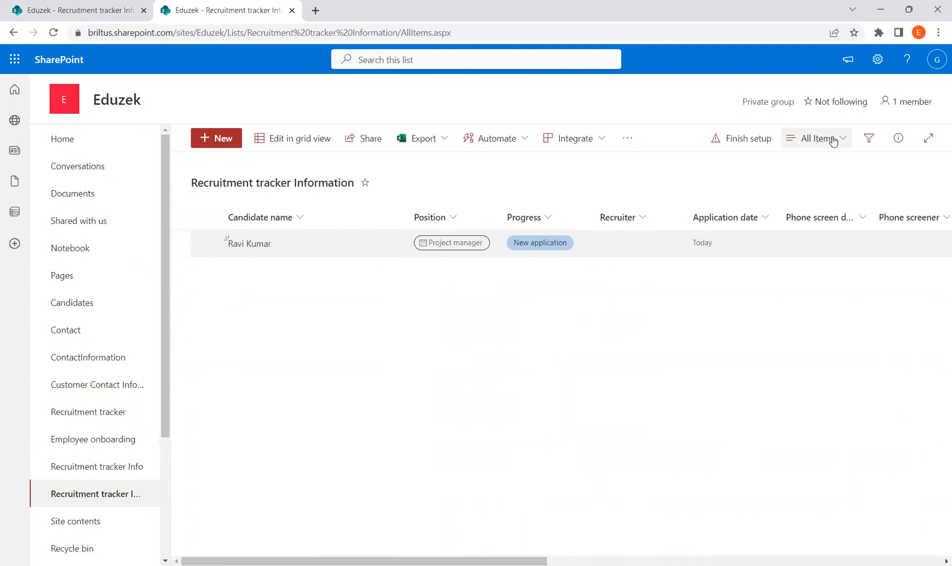
Step: Reopen Edit current view for All Items and scroll through its column settings
left_click(833, 142)
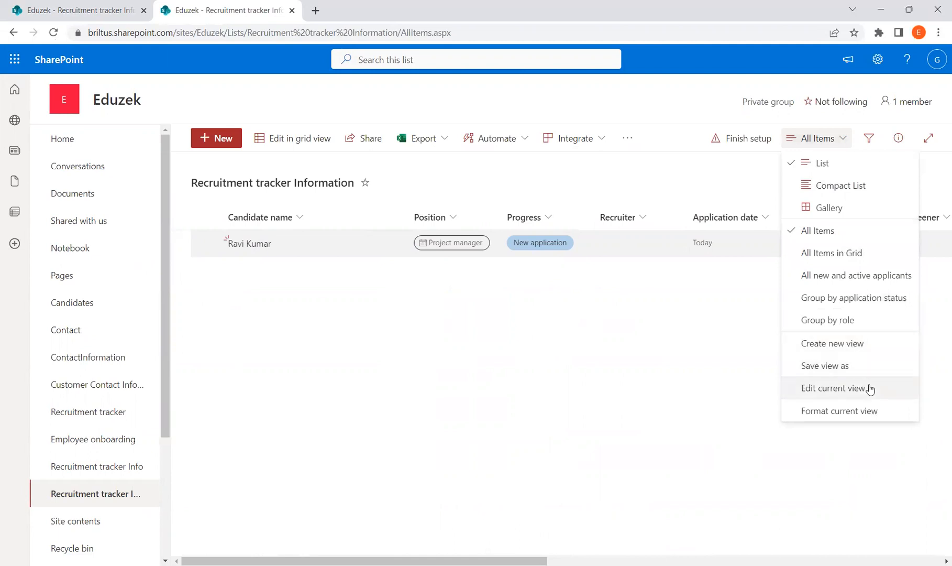
left_click(833, 389)
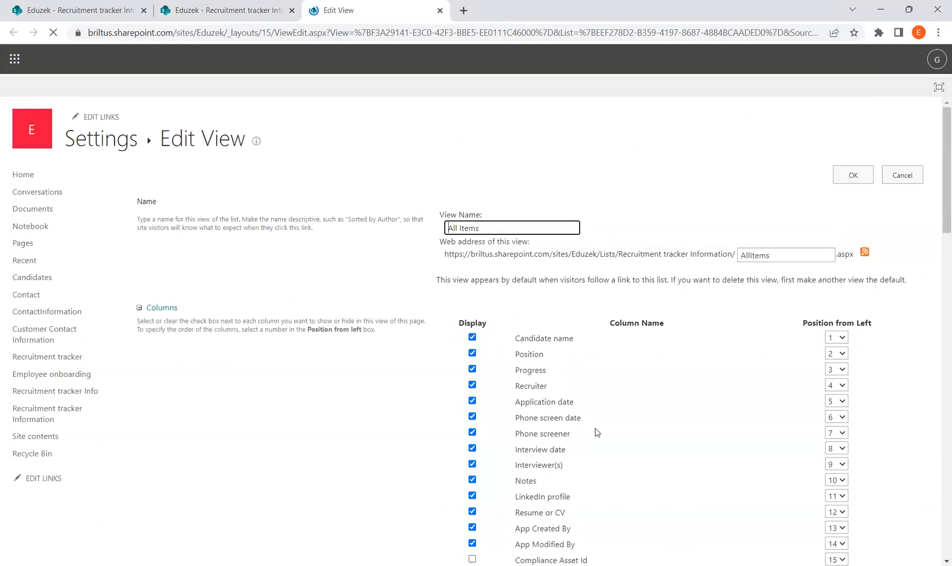
scroll(937, 143, "down", 5)
scroll(938, 146, "down", 3)
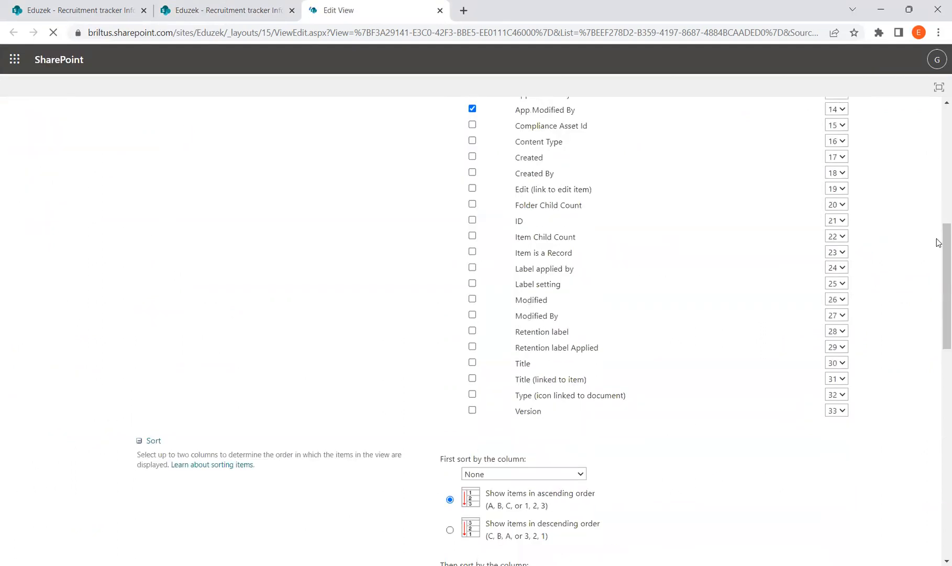
scroll(936, 236, "up", 2)
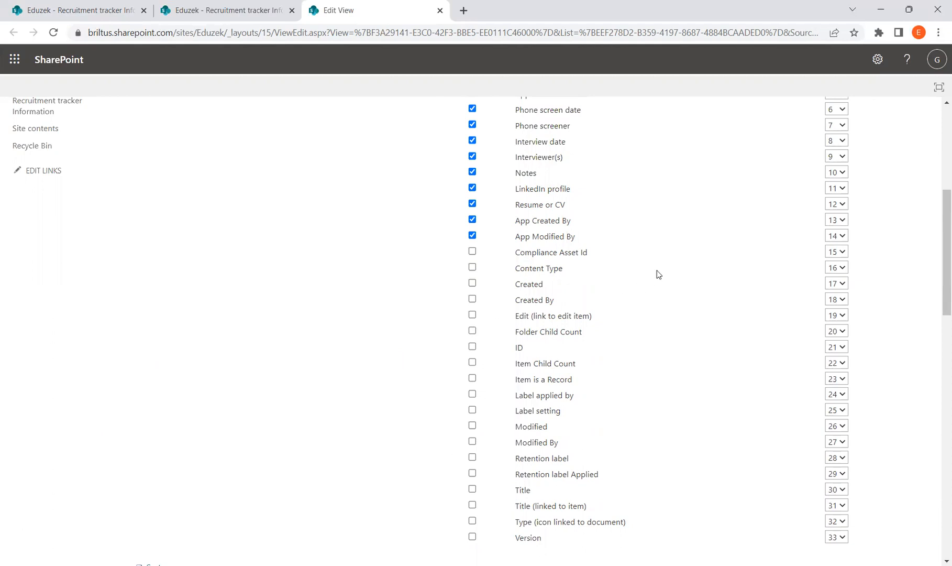
left_click_drag(940, 230, 939, 137)
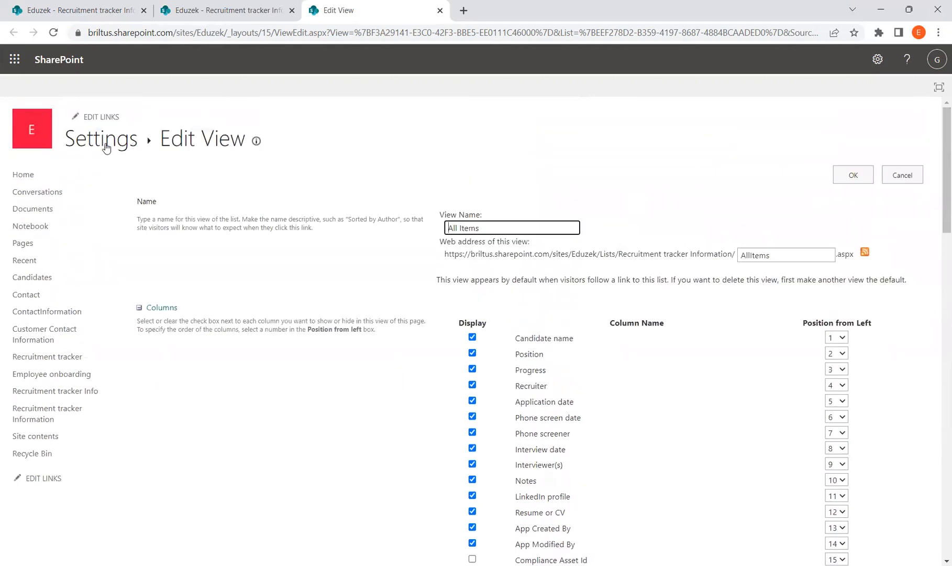
Step: Navigate via Home and the Recruitment tracker Information list back to the Eduzek home page
left_click(39, 174)
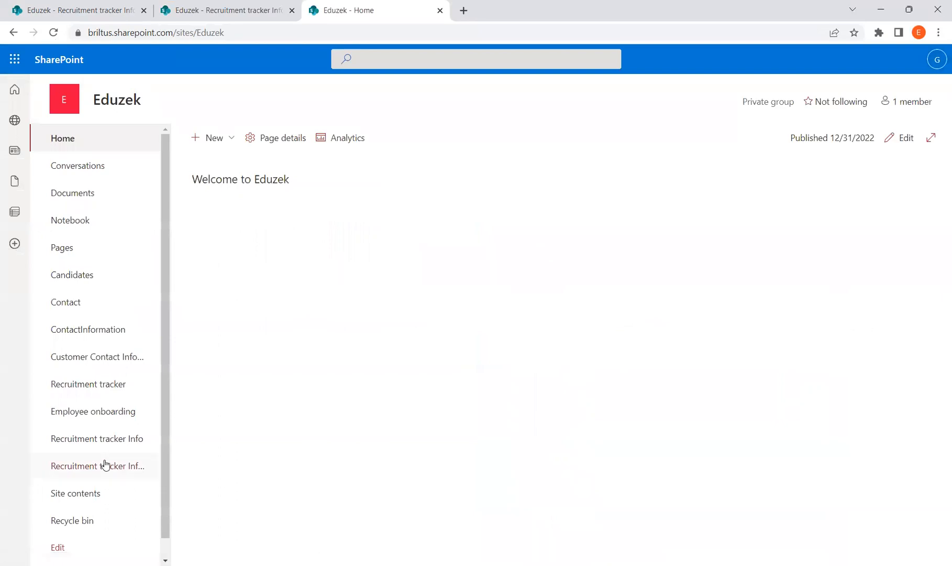
left_click(135, 463)
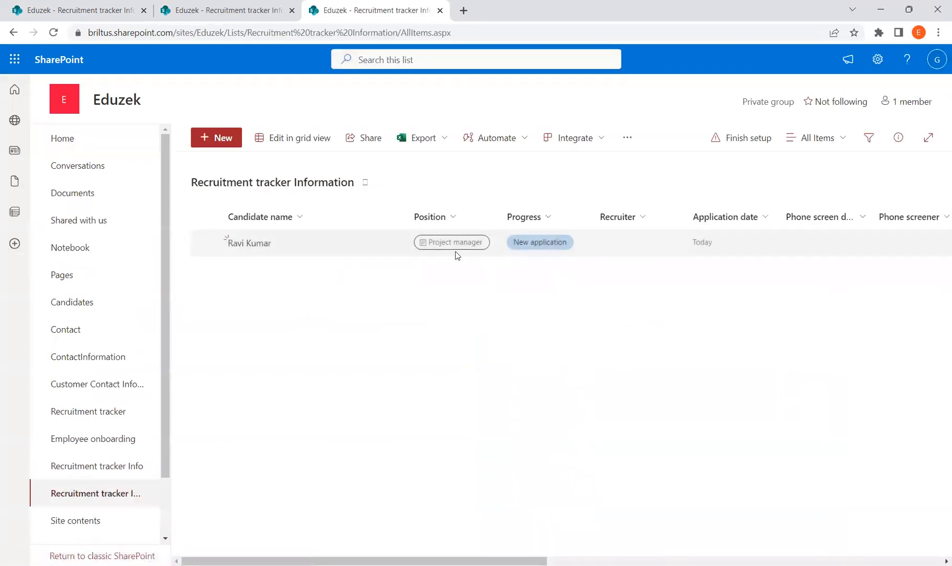
left_click(105, 143)
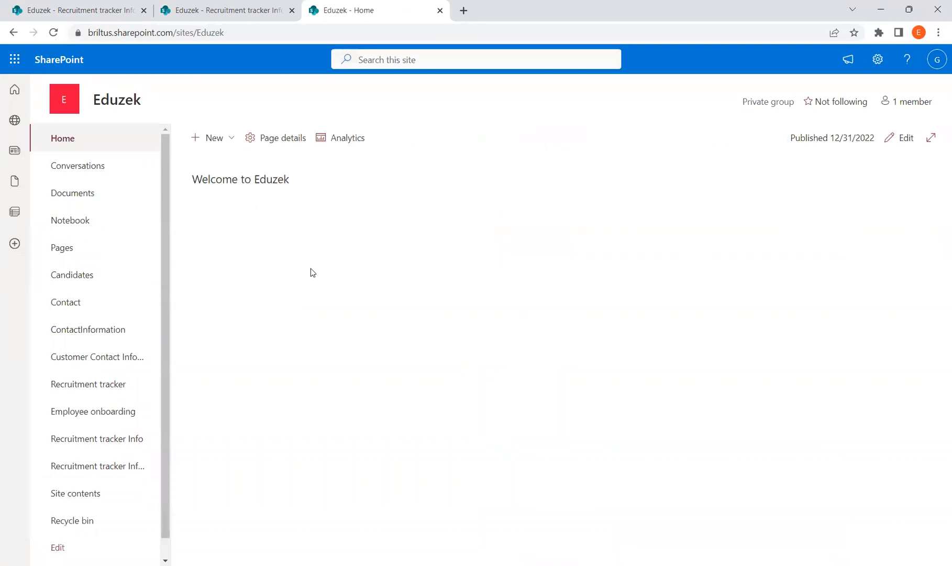
left_click(231, 138)
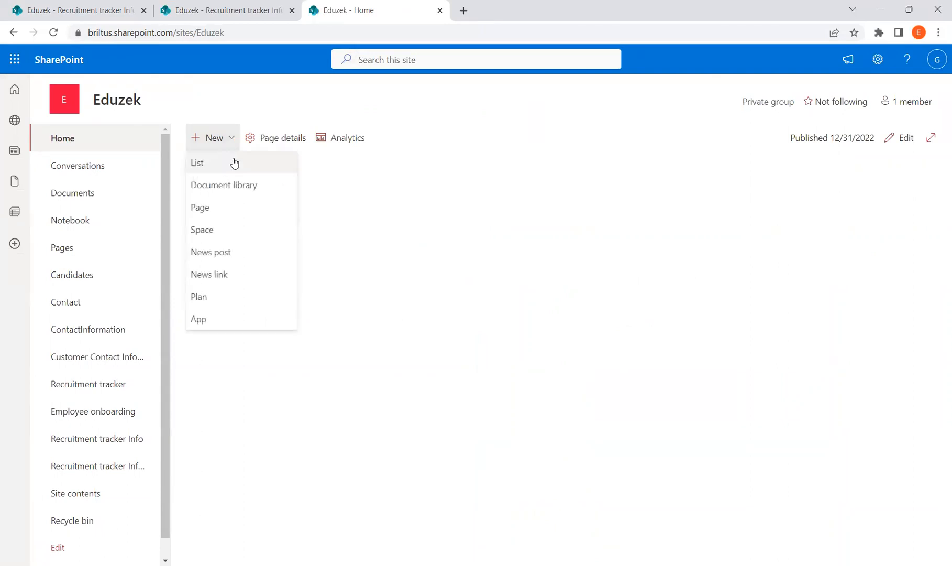
Step: Pick the Issue tracker template and create the list keeping the name 'Issue tracker'
left_click(234, 161)
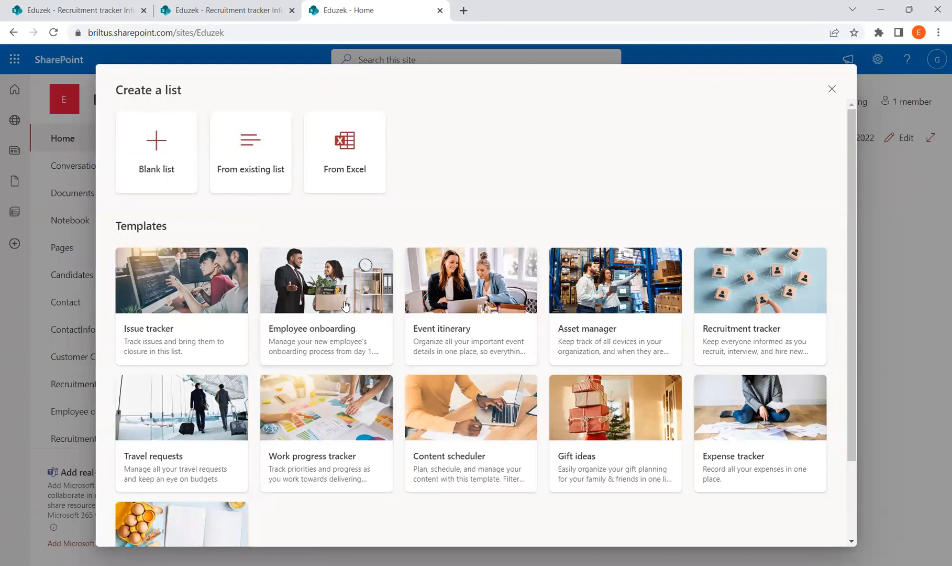
left_click(169, 300)
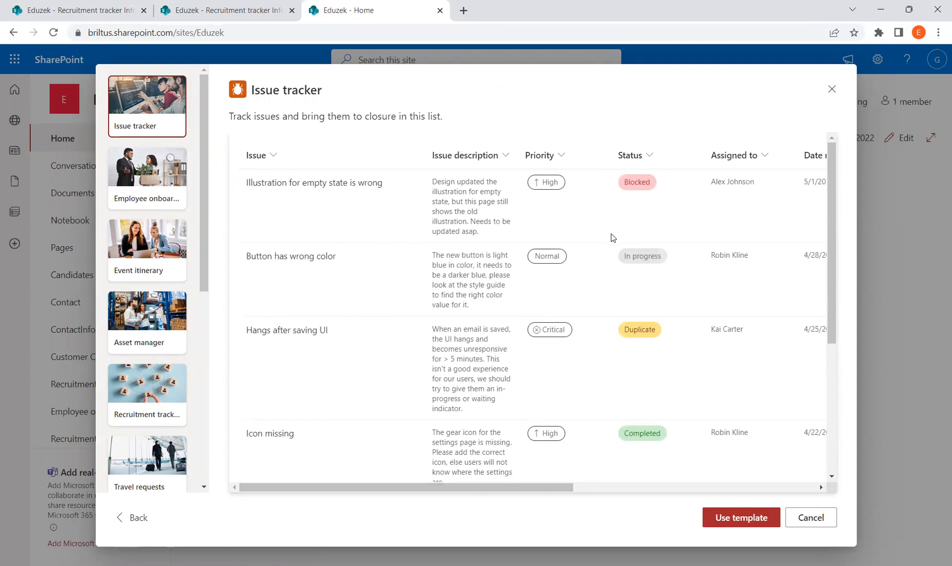
mouse_move(489, 482)
left_mouse_down()
mouse_move(765, 478)
mouse_move(501, 469)
left_mouse_up()
scroll(501, 469, "left", 4)
left_click(735, 519)
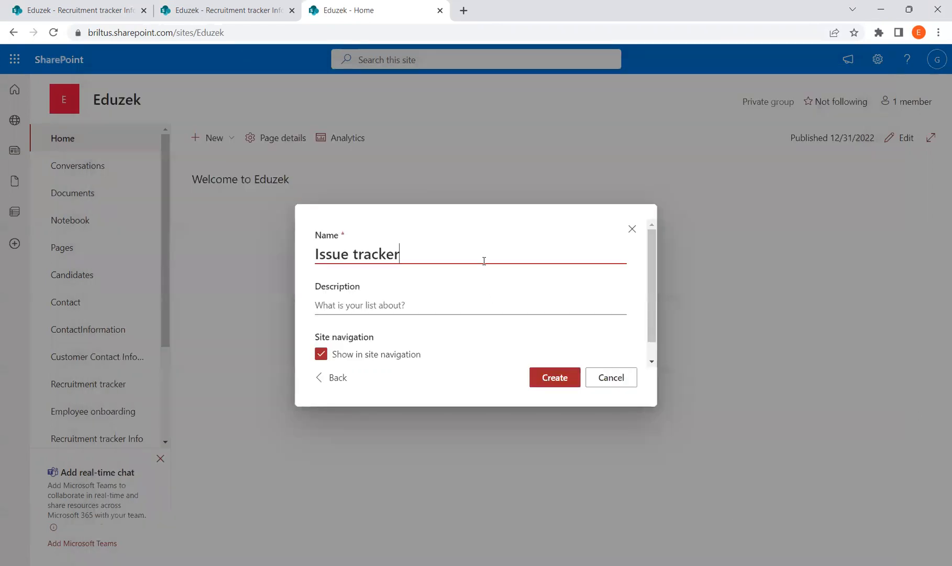
left_click_drag(364, 247, 319, 247)
left_click(419, 251)
left_click(558, 385)
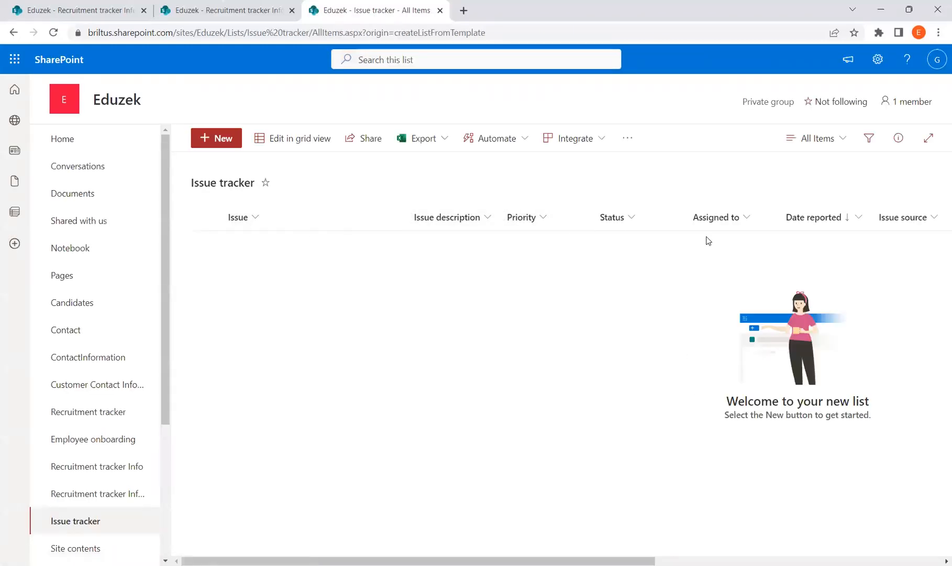
Step: Scroll across the empty Issue tracker columns, from Issue and Priority to Issue logged by
scroll(532, 548, "right", 9)
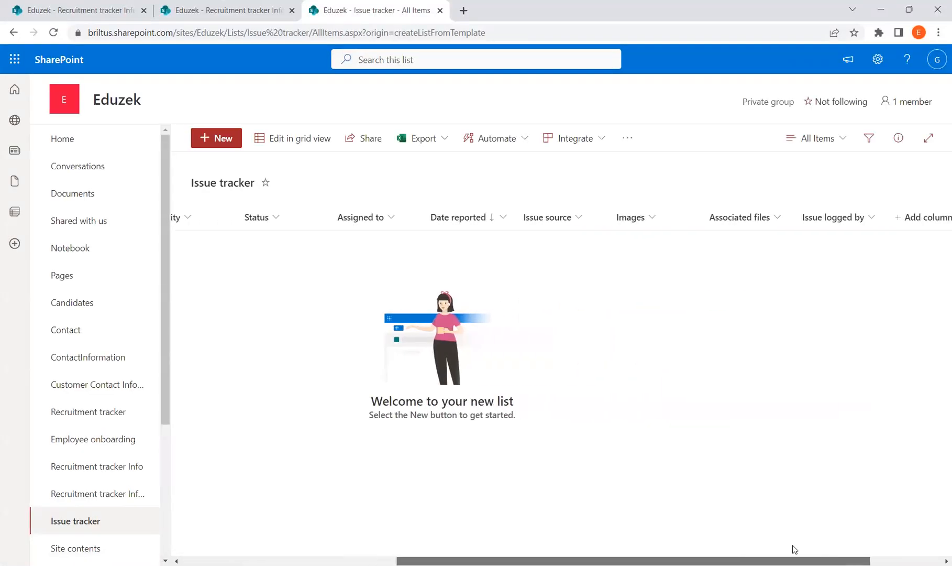
scroll(852, 547, "left", 9)
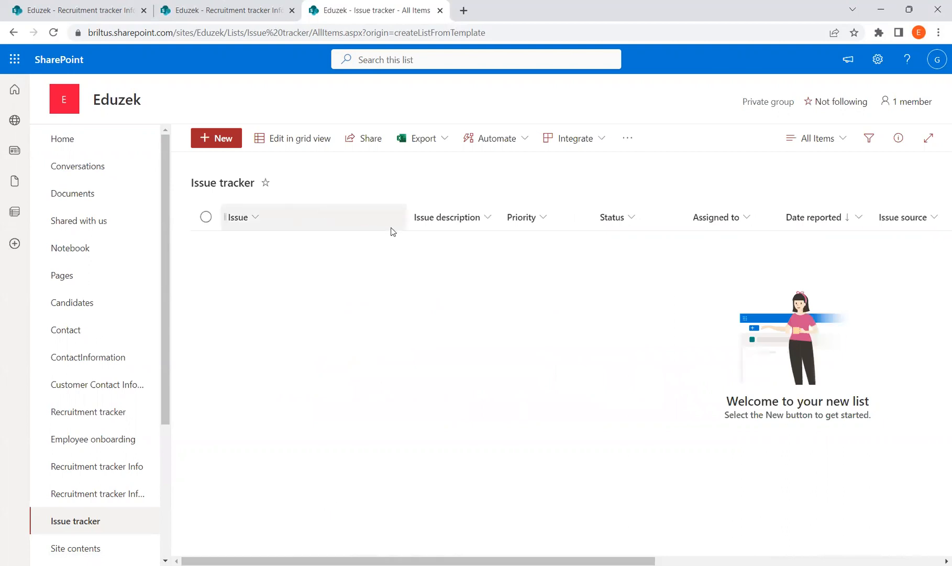
Step: Add a new 'Application Bug' issue with High priority to the list and save it
left_click(222, 143)
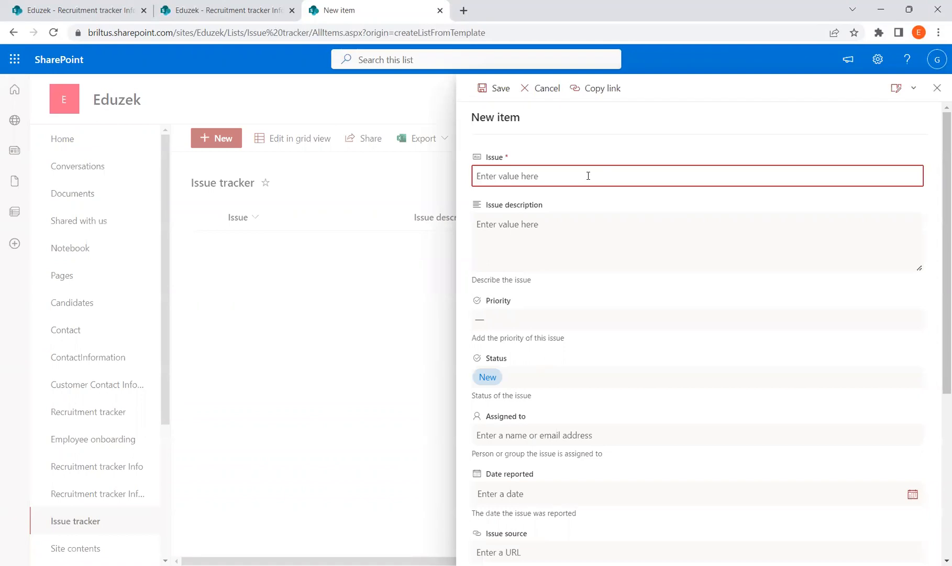
type("Ap")
left_click(631, 244)
scroll(627, 270, "down", 1)
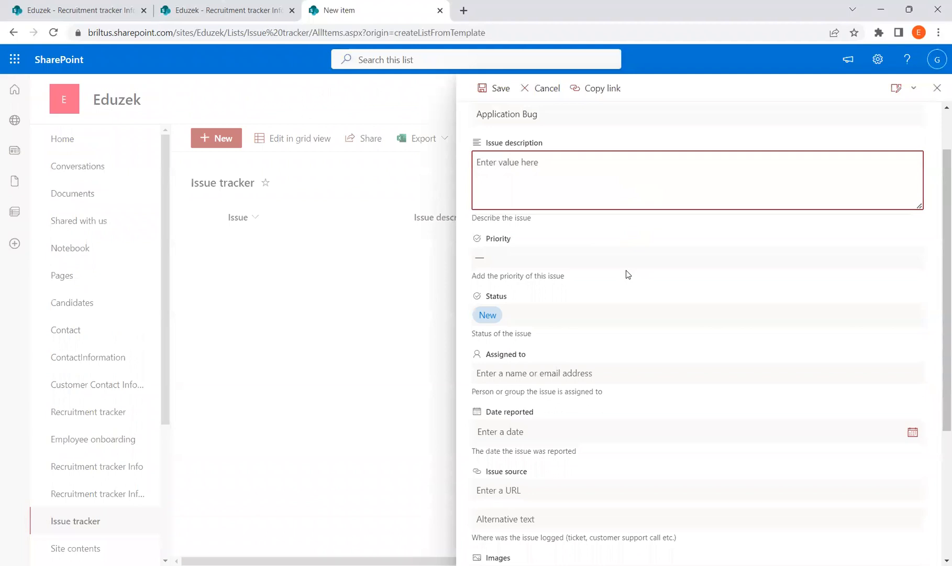
left_click(580, 258)
left_click(510, 316)
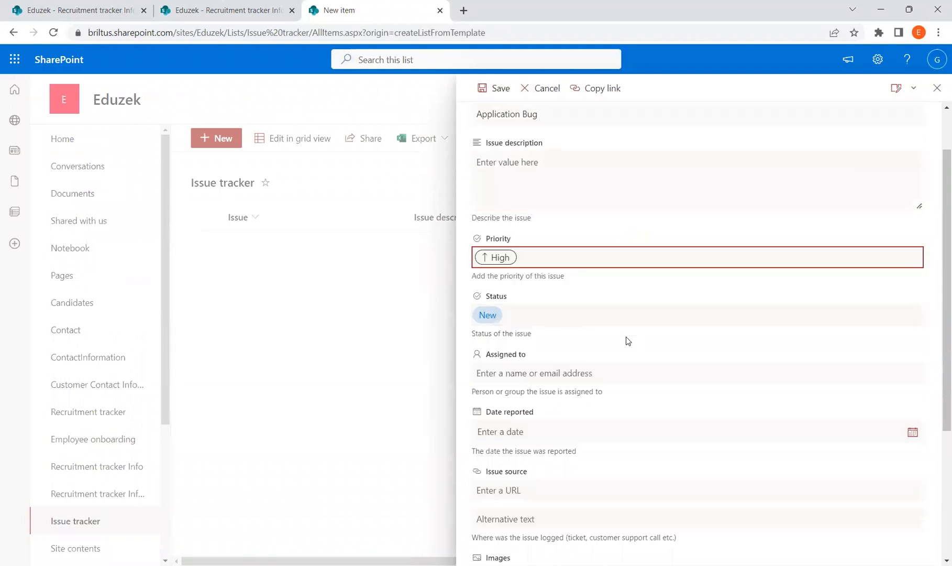
scroll(588, 378, "down", 3)
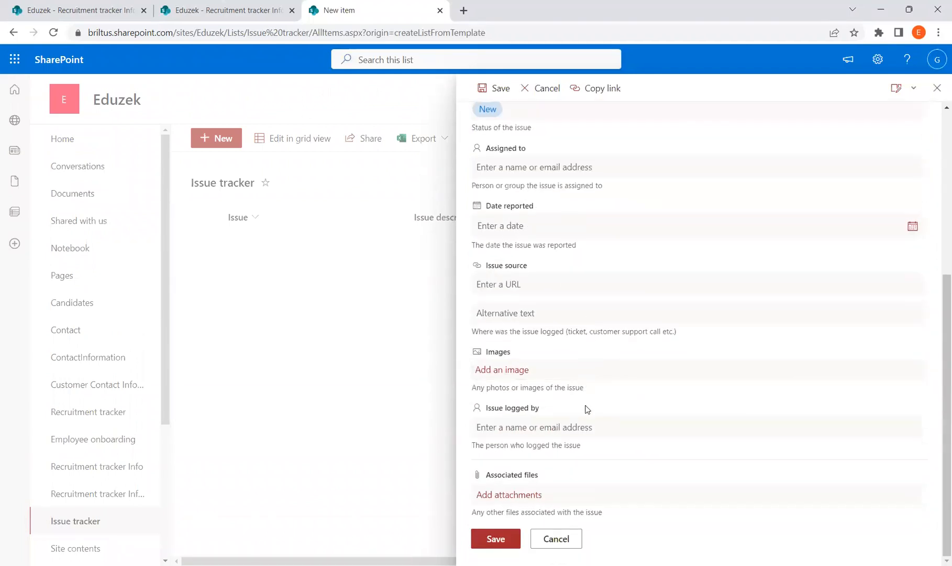
left_click(500, 543)
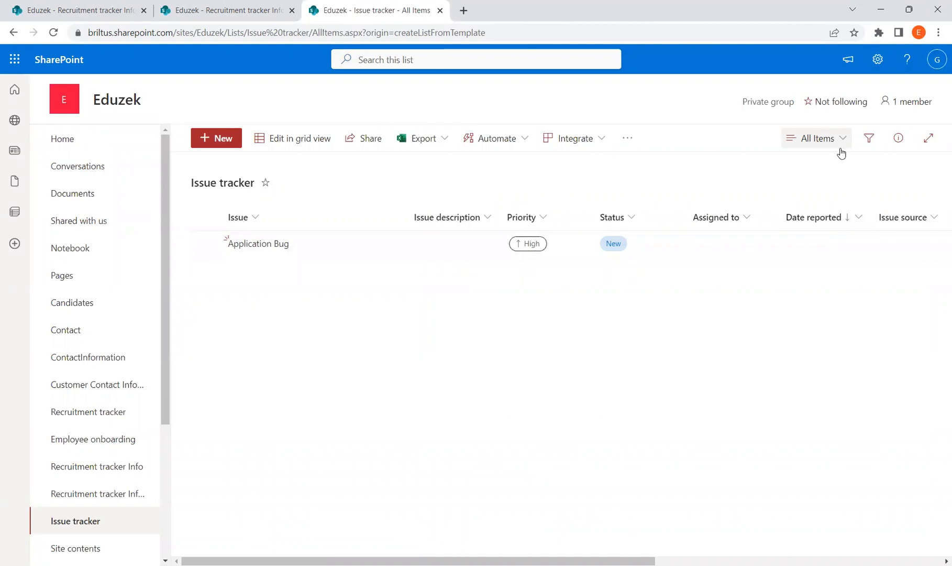
left_click(877, 60)
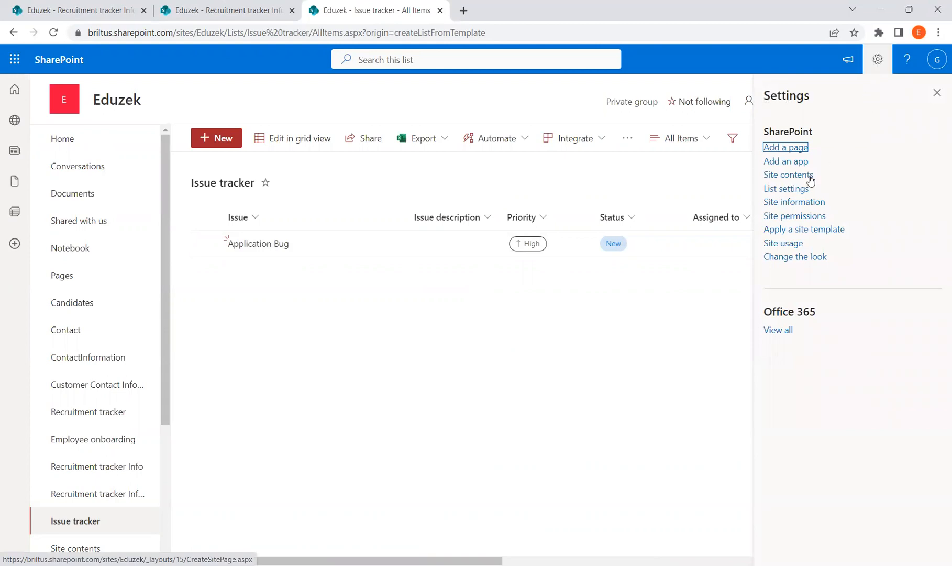
Step: Look over the Issue tracker's General Settings and Columns, then return to its items
left_click(798, 189)
scroll(341, 414, "down", 3)
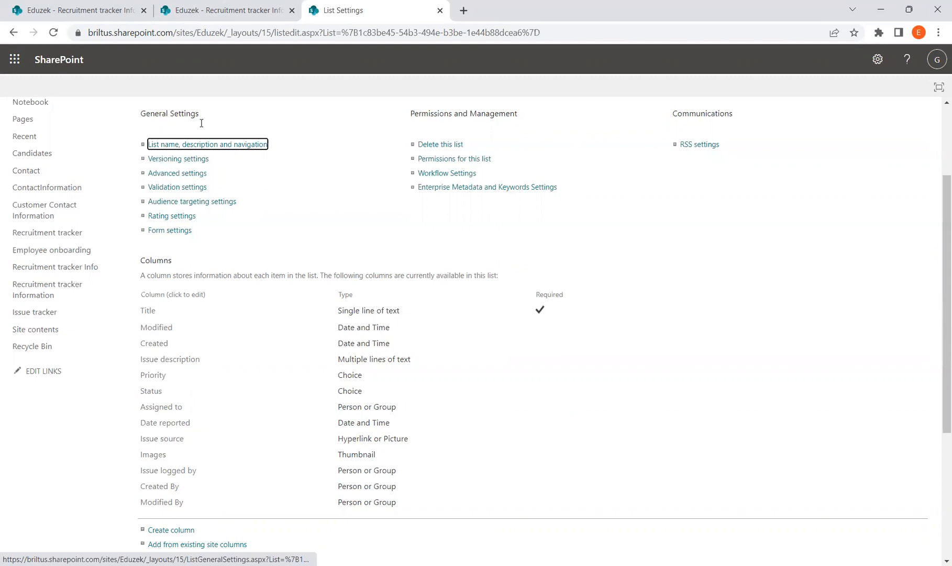
scroll(199, 121, "up", 2)
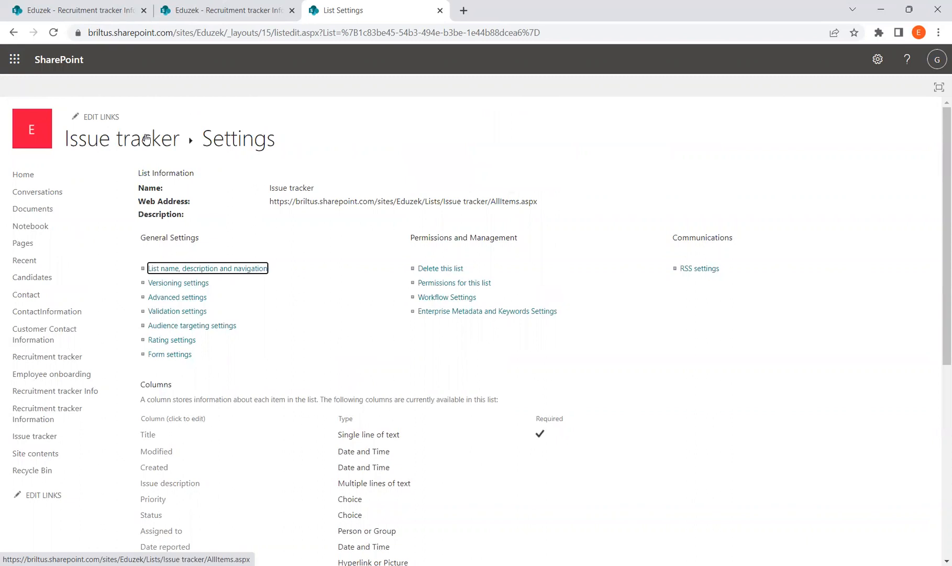
left_click(146, 138)
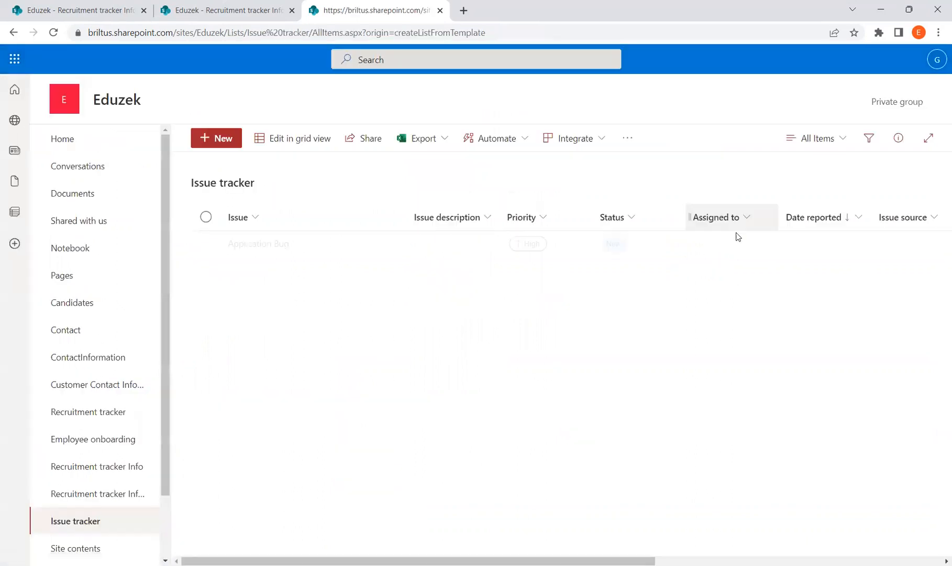
Step: Inspect the All Items view's column checkboxes, then go back to the list settings page
left_click(835, 139)
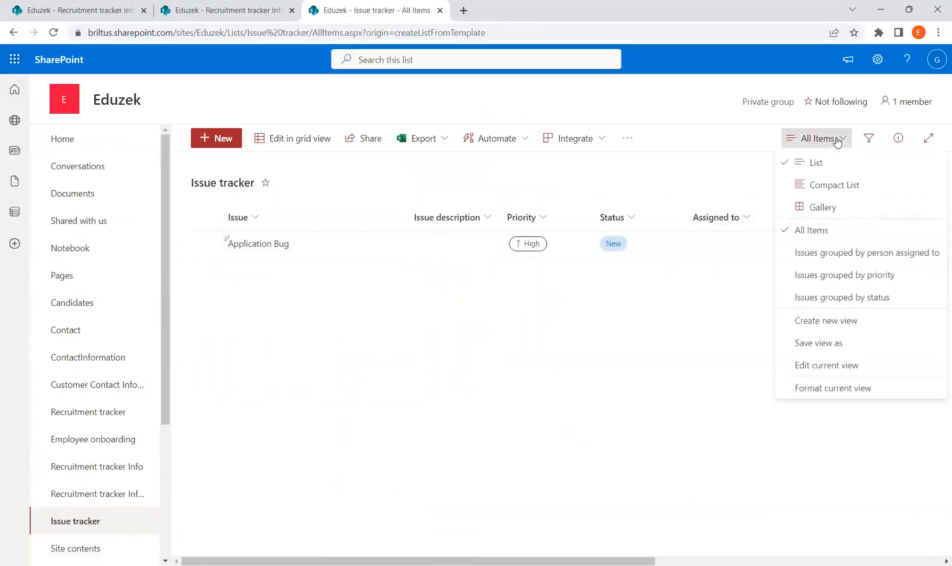
left_click(831, 367)
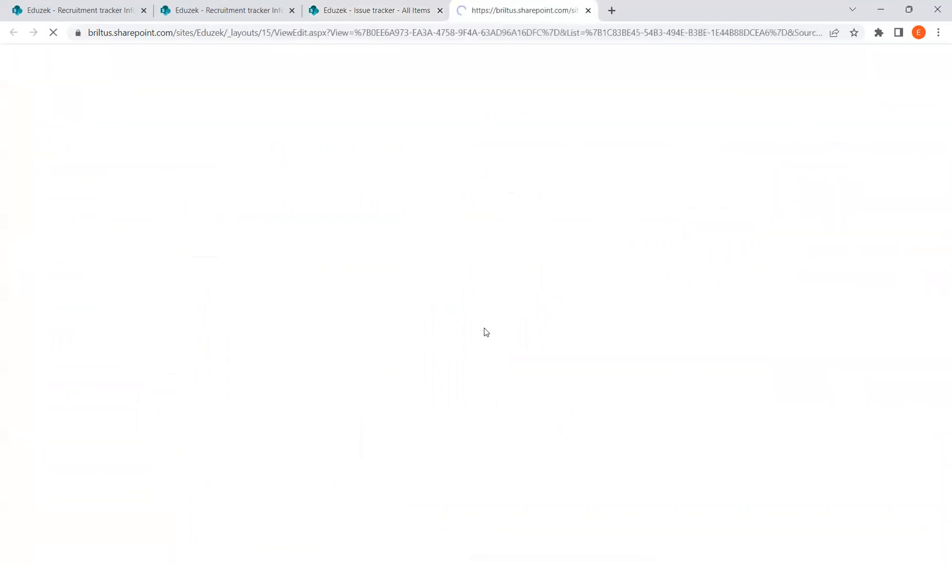
scroll(613, 346, "down", 6)
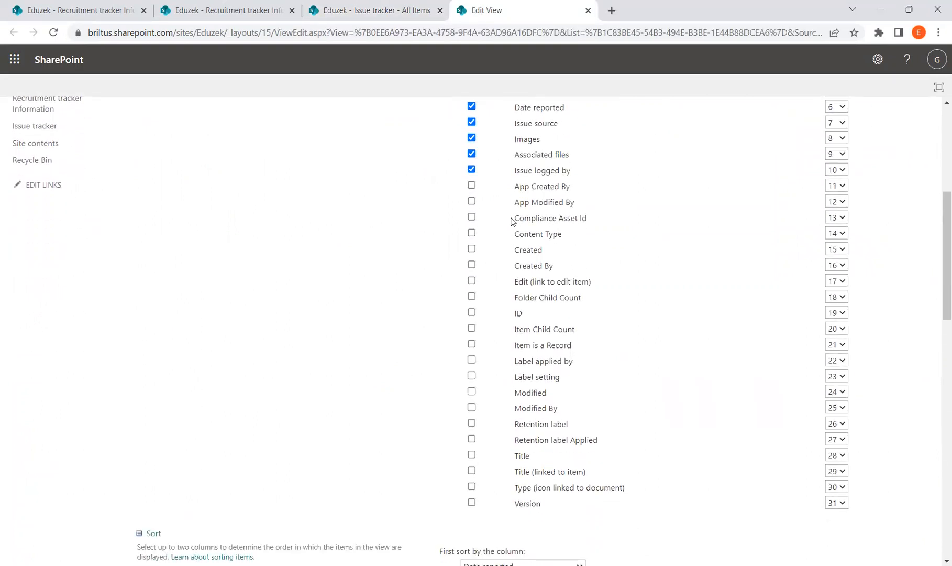
scroll(592, 251, "up", 1)
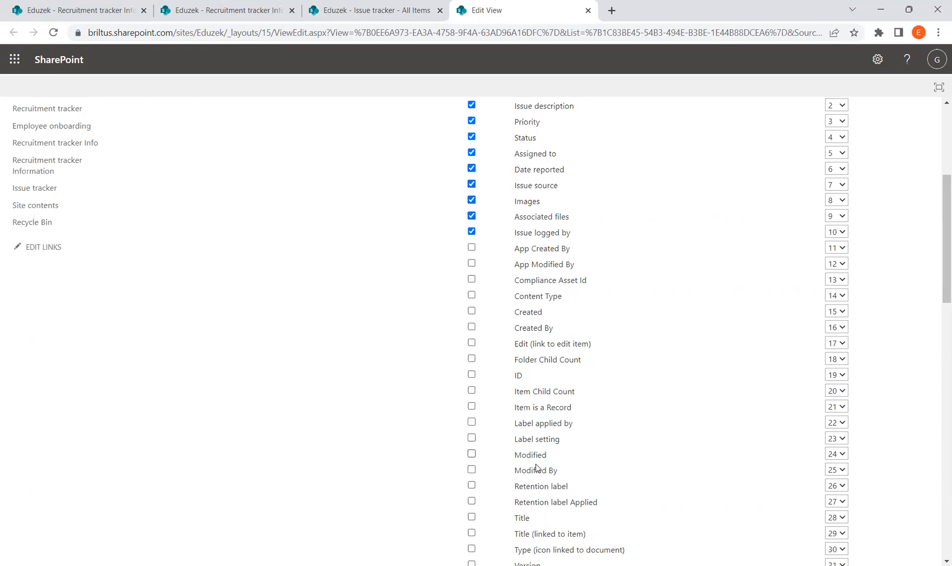
scroll(554, 508, "down", 2)
scroll(570, 419, "up", 7)
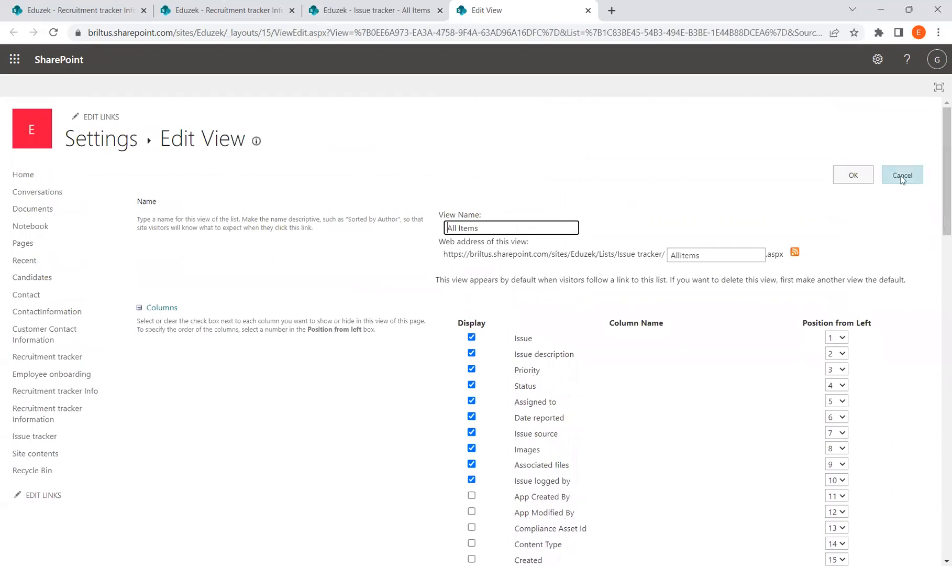
left_click(100, 141)
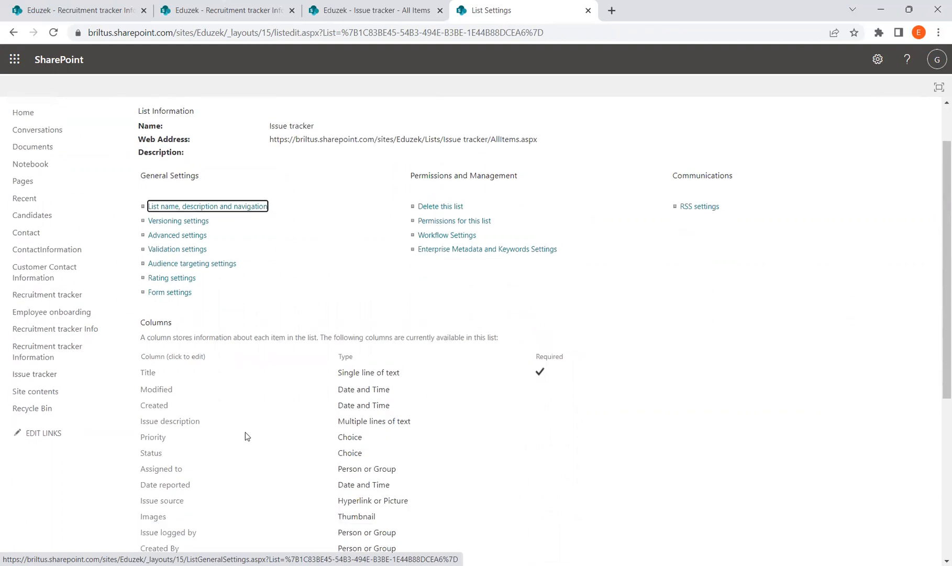
scroll(245, 432, "down", 2)
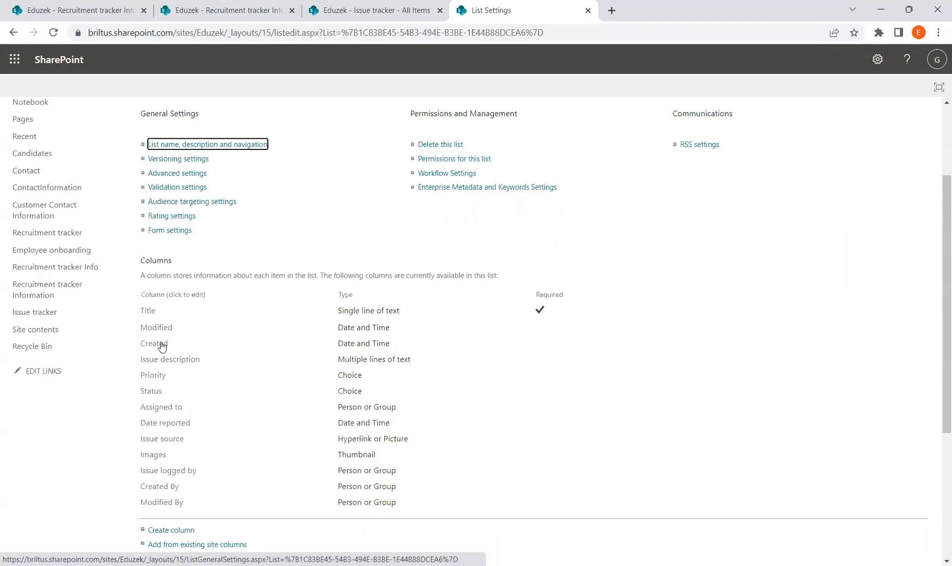
left_click(148, 316)
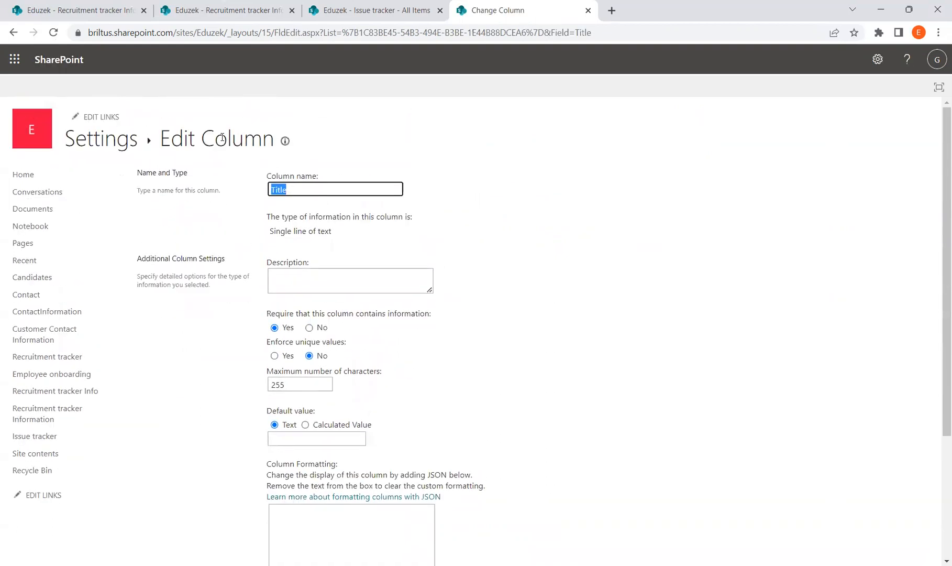
left_click(306, 192)
double_click(305, 193)
left_click(351, 286)
scroll(351, 287, "down", 1)
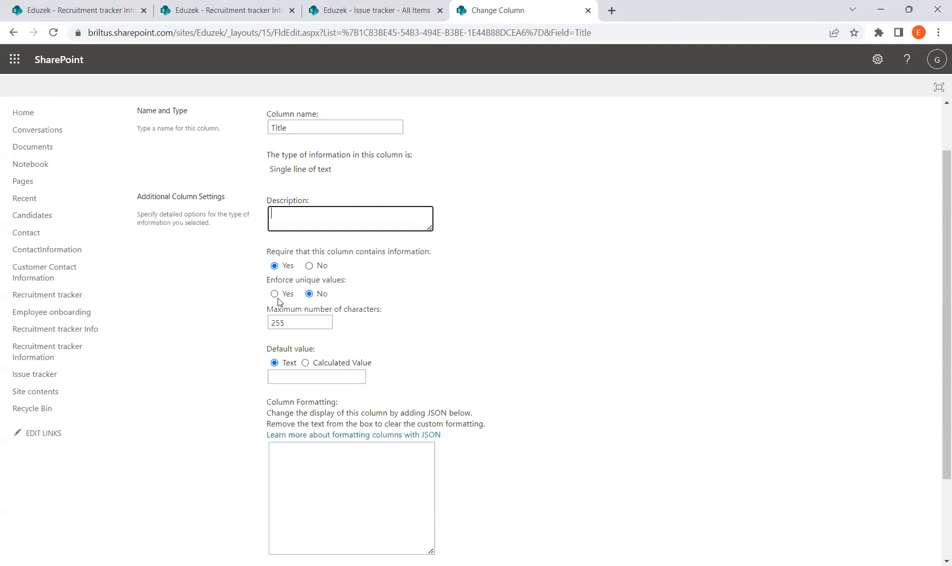
scroll(396, 334, "down", 1)
left_click_drag(310, 261, 268, 261)
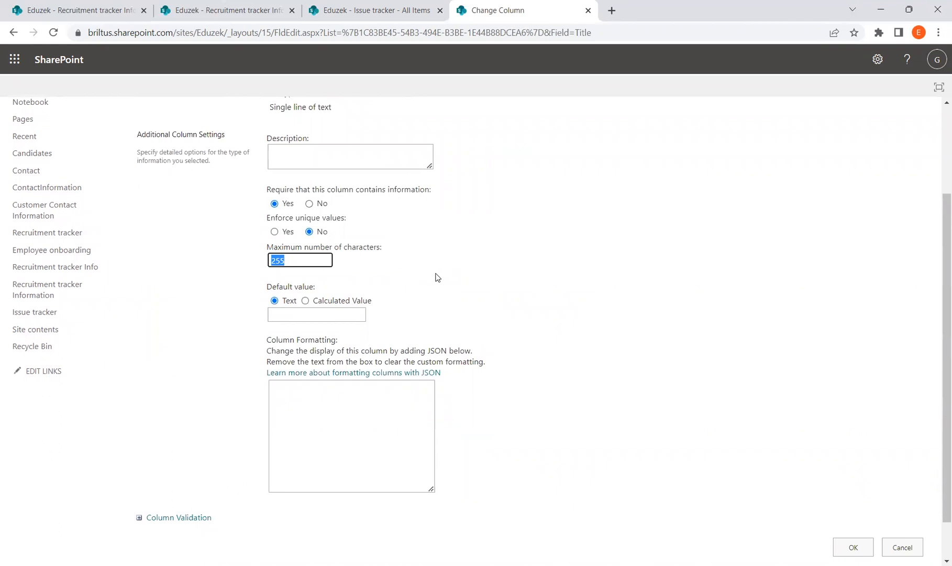
scroll(434, 276, "up", 2)
scroll(529, 344, "down", 3)
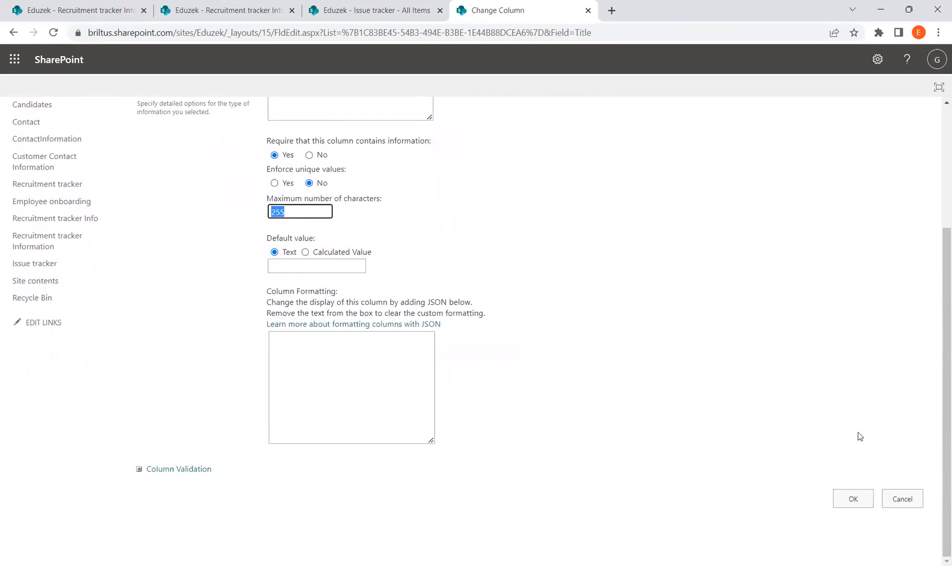
left_click(915, 500)
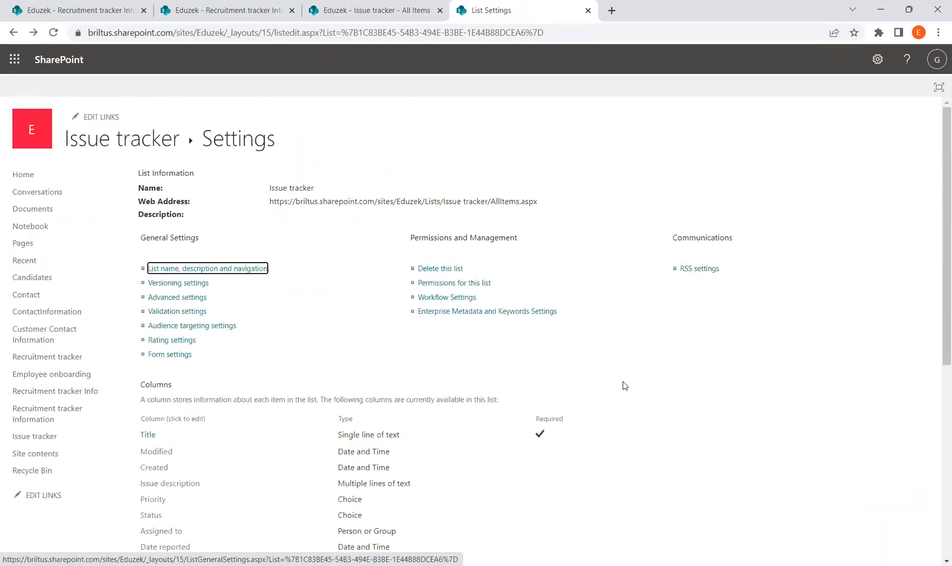
Step: Review the All Items view's column selection again, then switch over to the PowerPoint deck
left_click(137, 151)
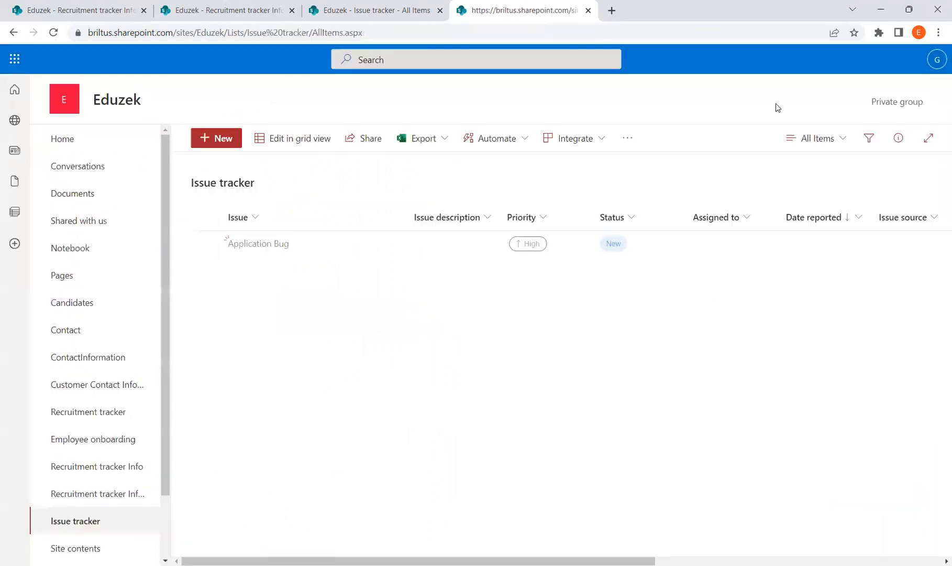
left_click(823, 139)
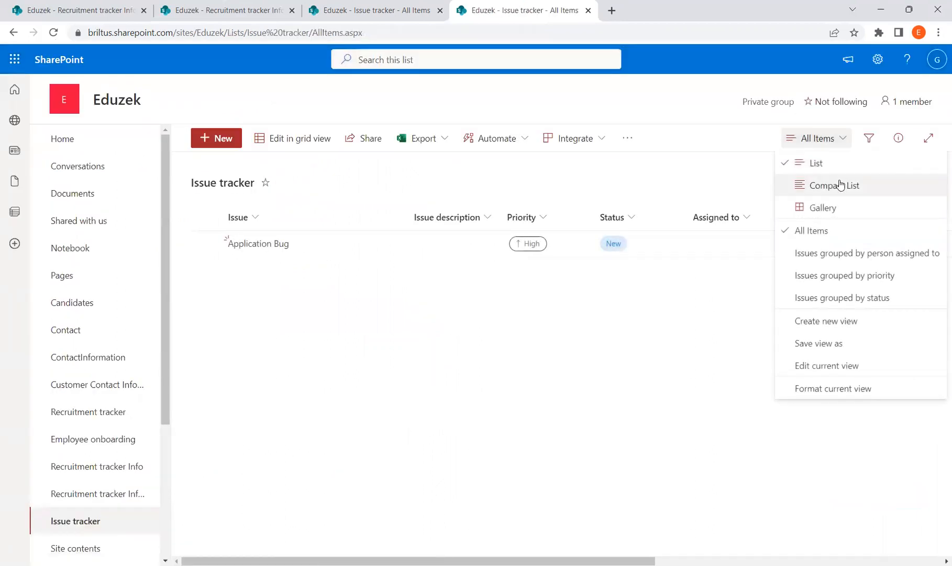
left_click(838, 366)
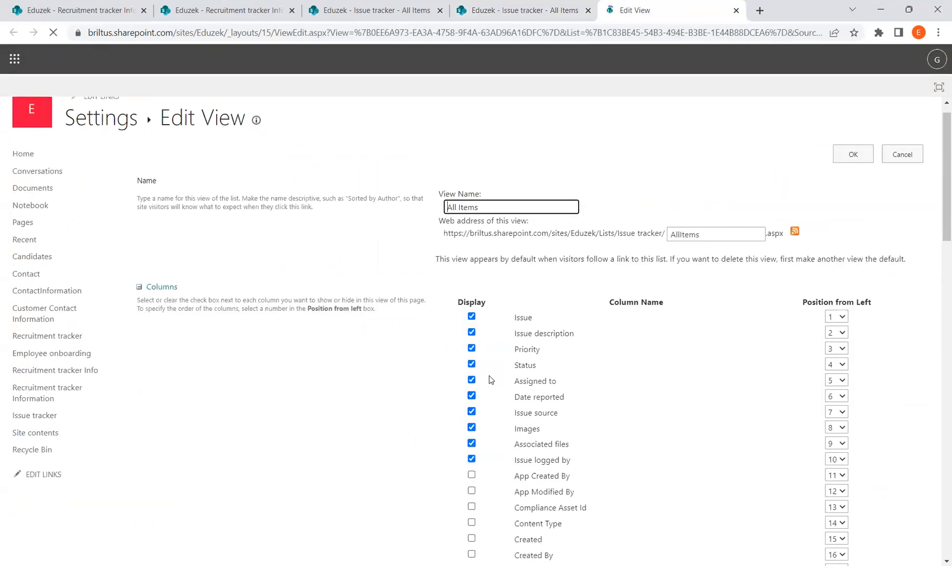
scroll(496, 422, "down", 3)
scroll(566, 322, "down", 1)
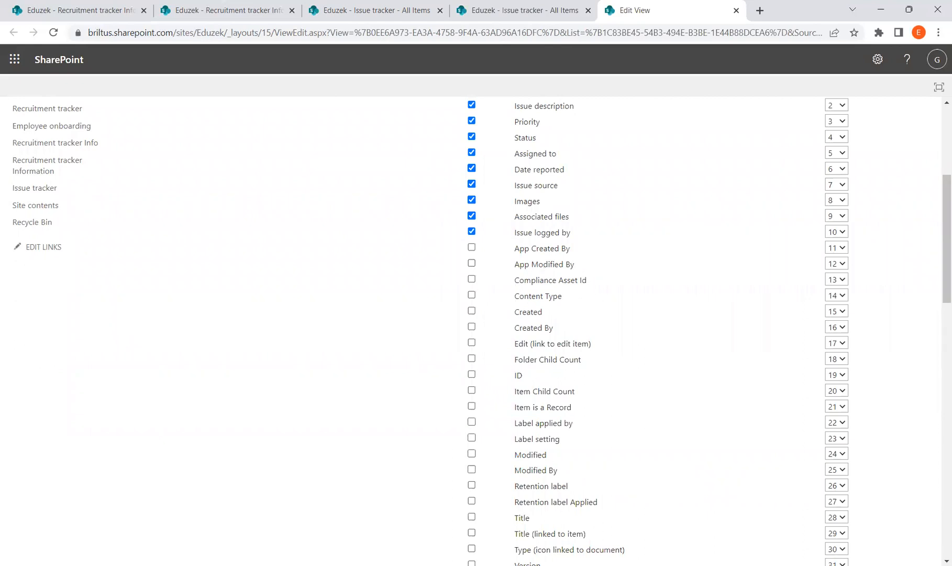
key("alt+Tab")
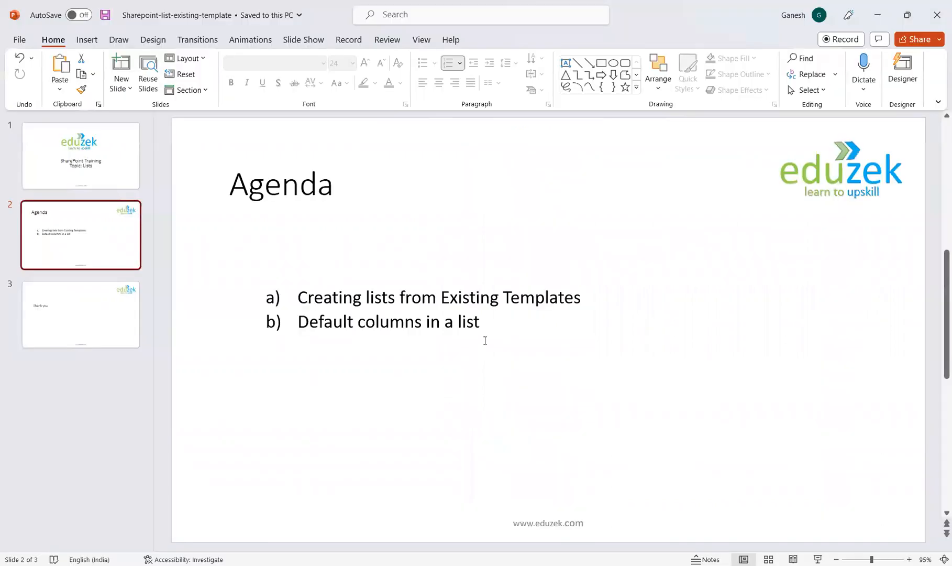
Step: Point out both agenda items on the Agenda slide, then display slide 3, 'Thank you.'
left_click_drag(297, 297, 509, 301)
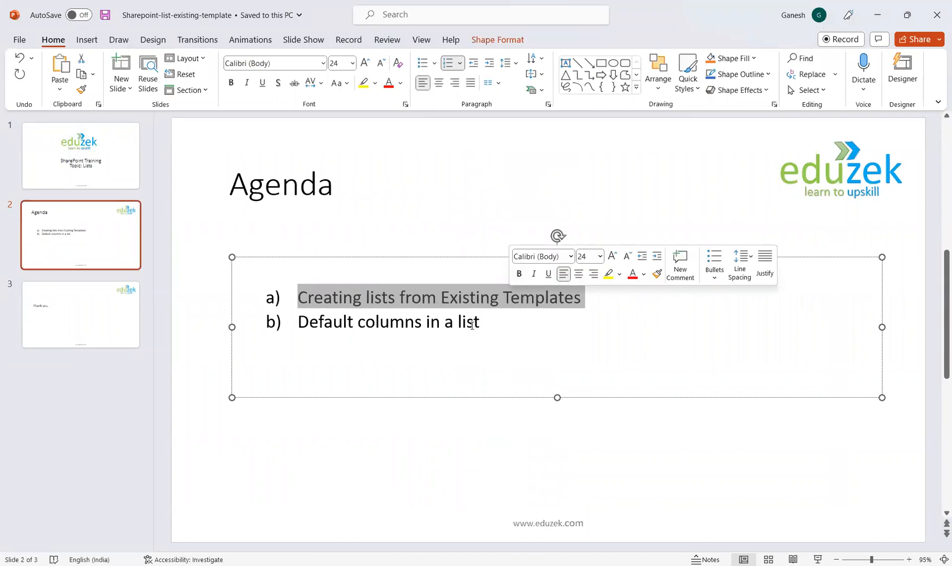
left_click(500, 326)
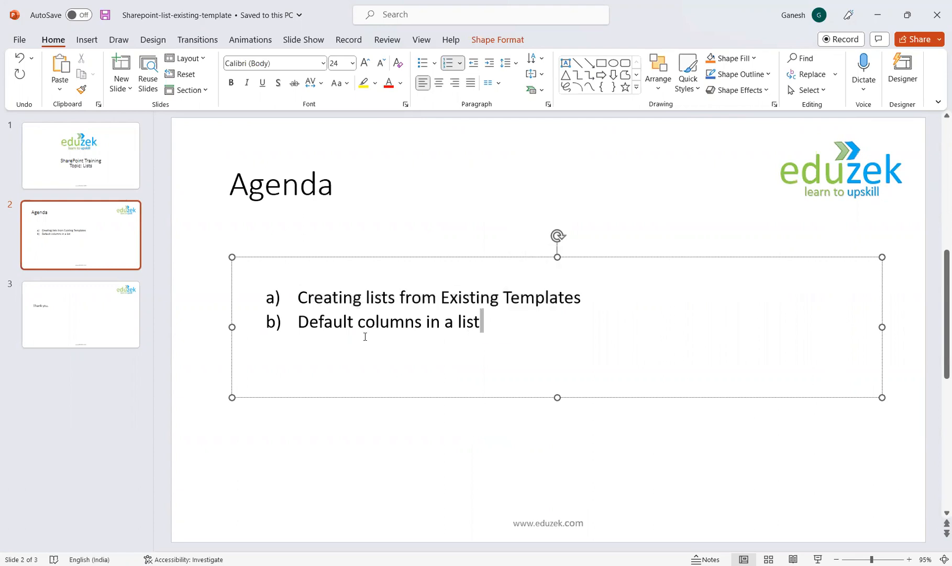
left_click(456, 344)
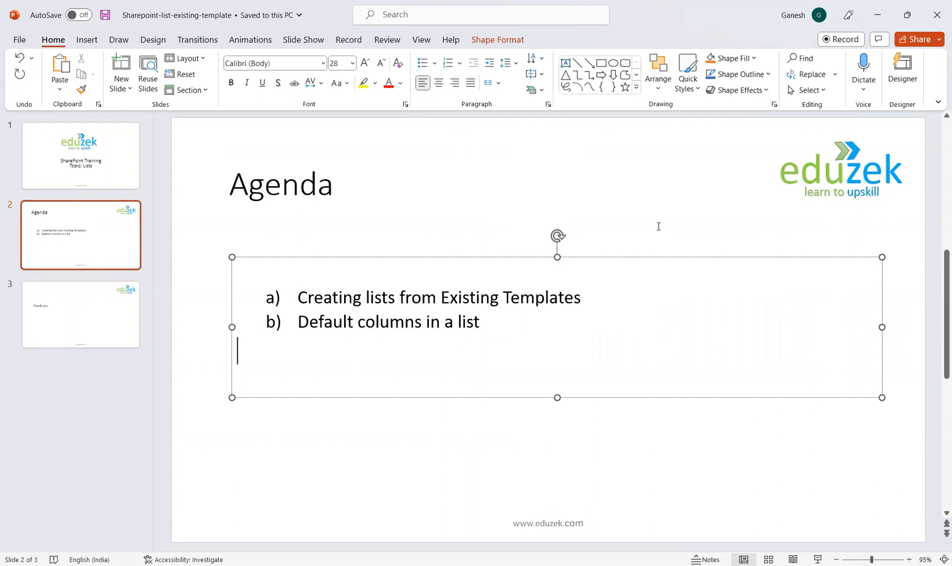
left_click(102, 340)
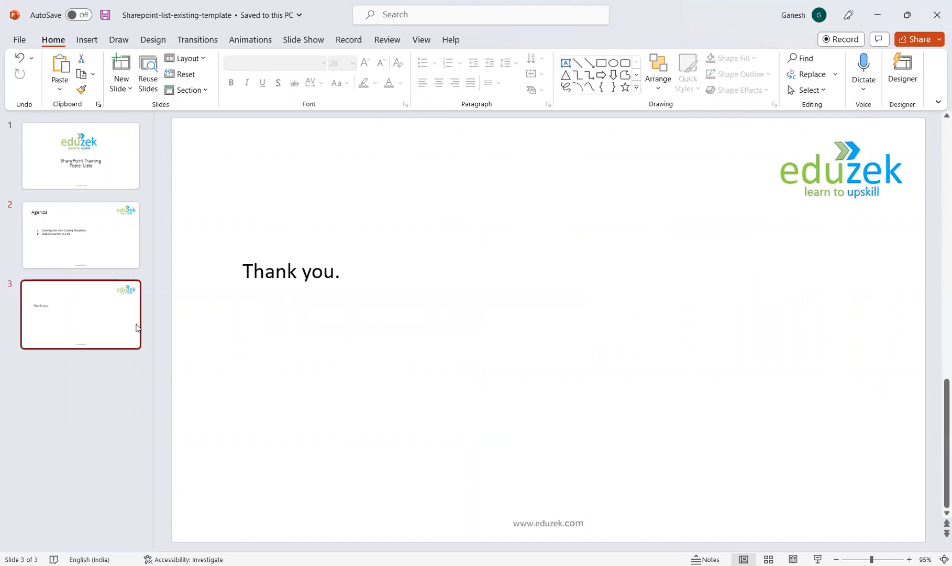